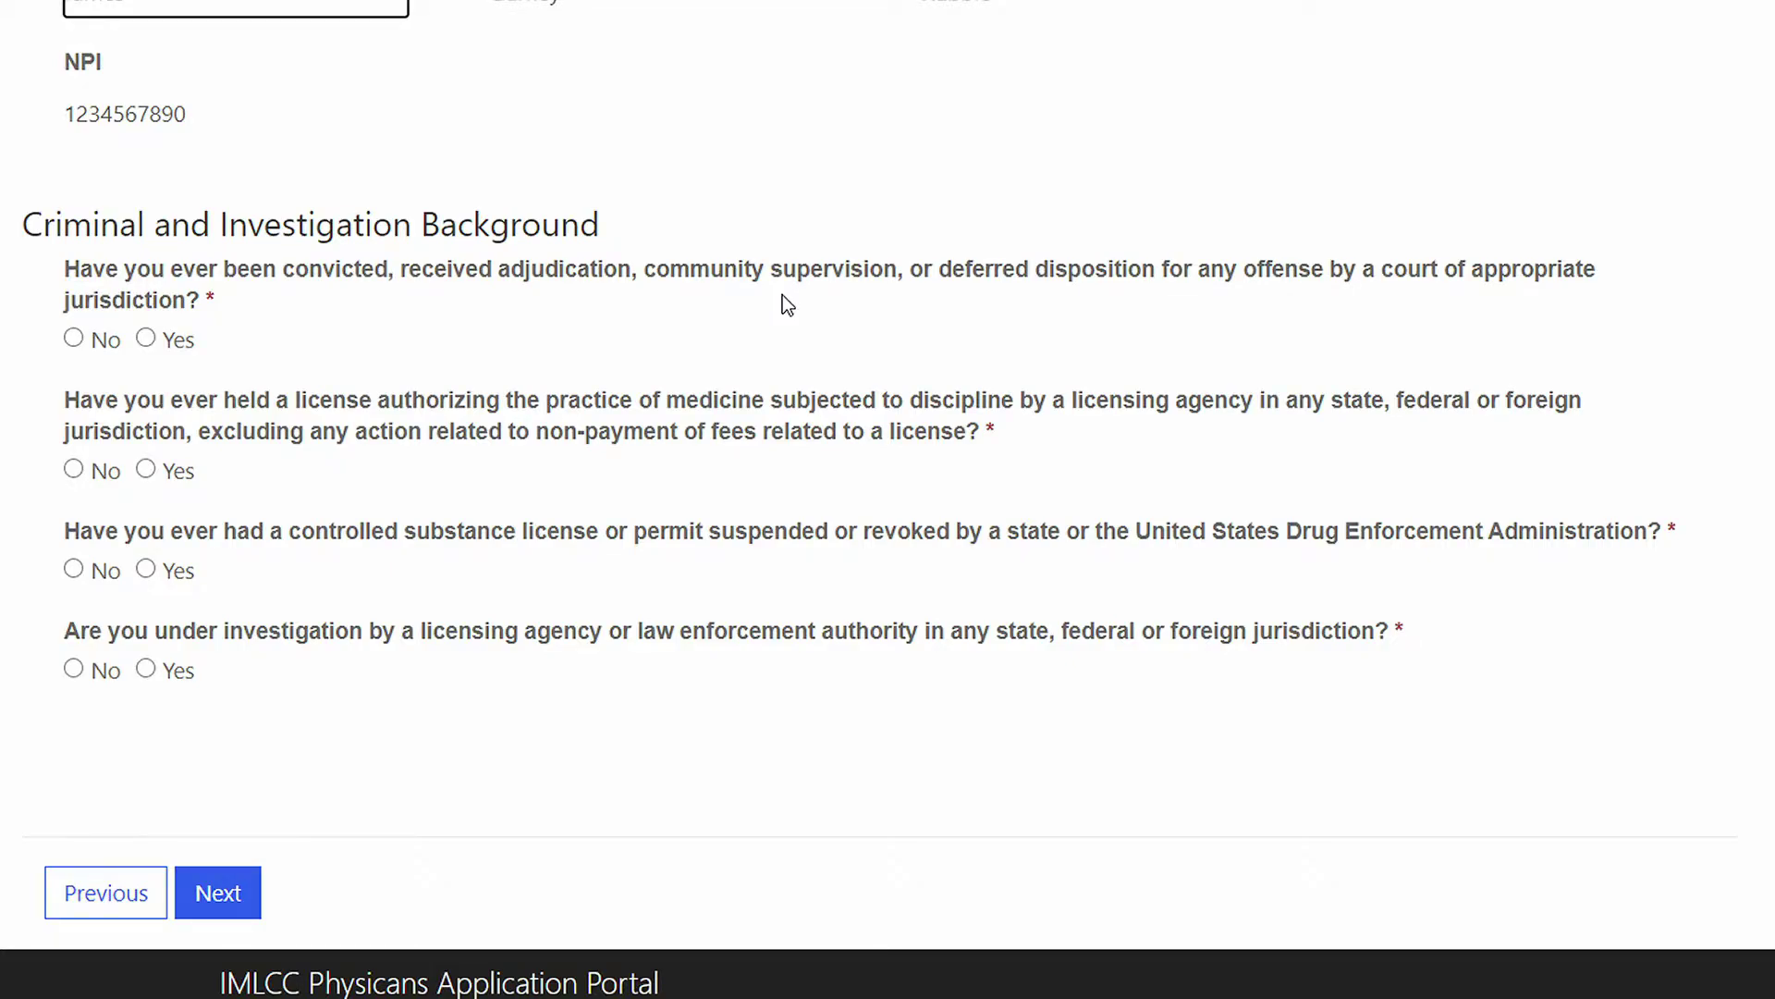
Step: Answer No to the criminal, license discipline and controlled substance questions, and Yes to under investigation
left_click(74, 338)
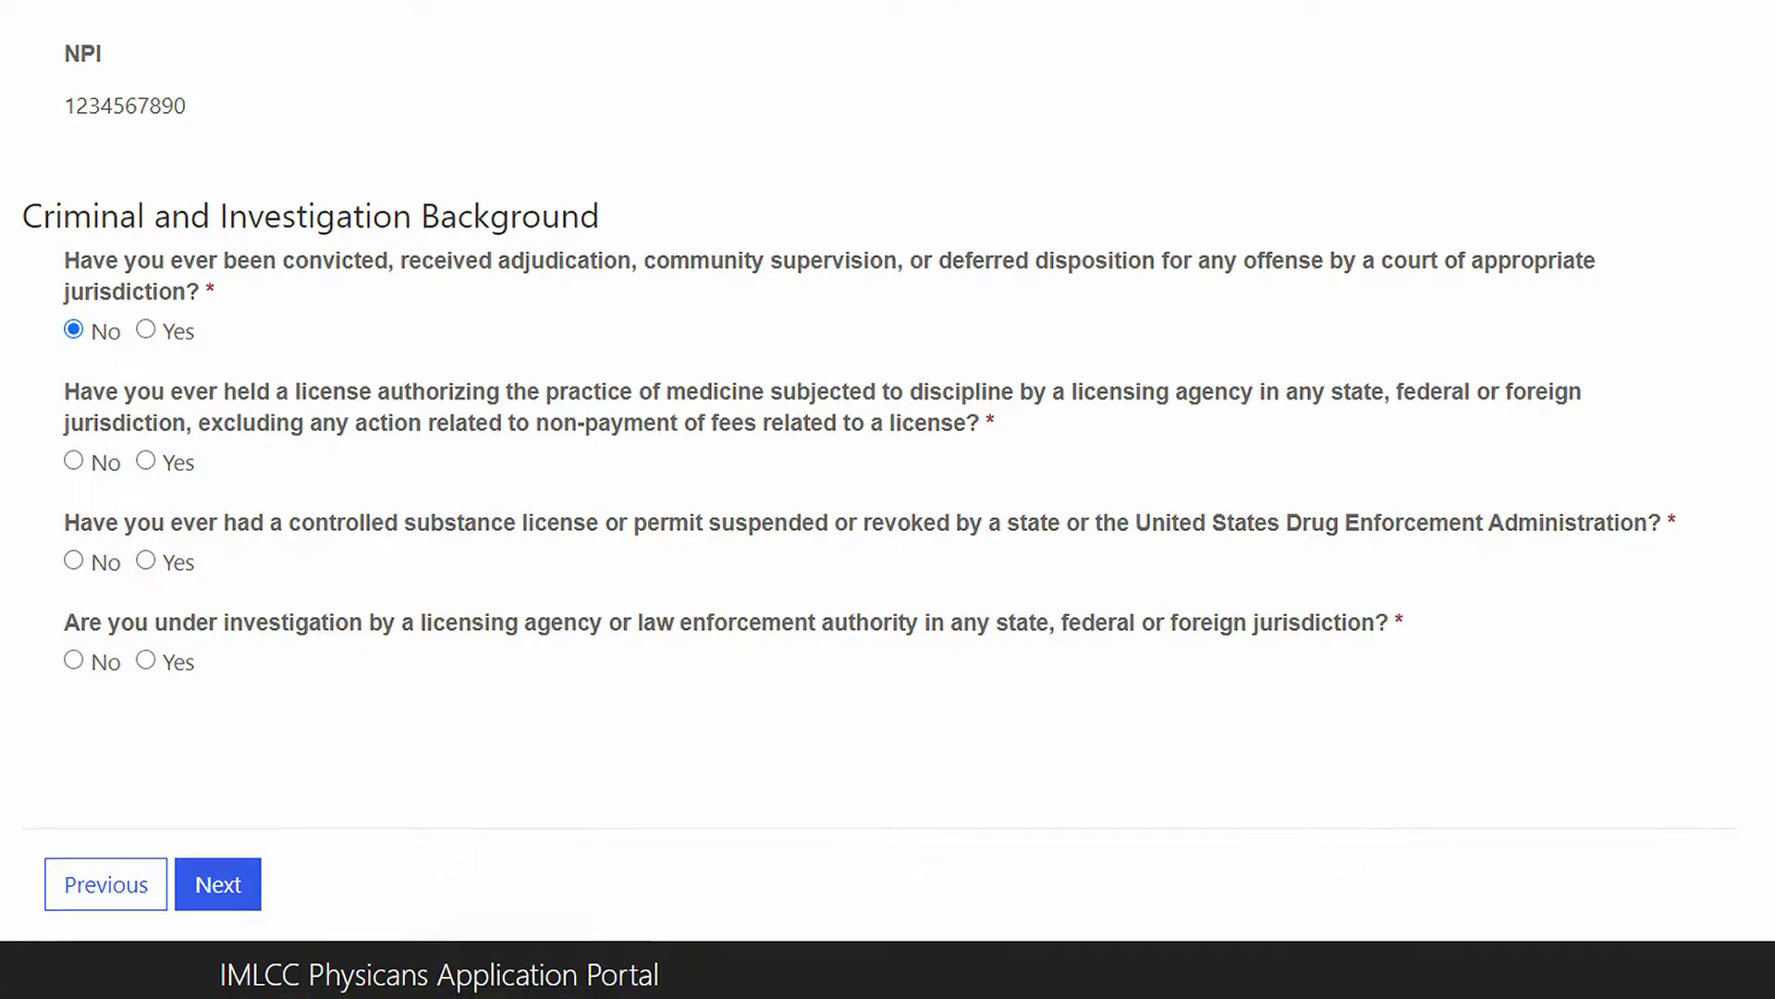
scroll(888, 499, "down", 3)
scroll(887, 499, "up", 2)
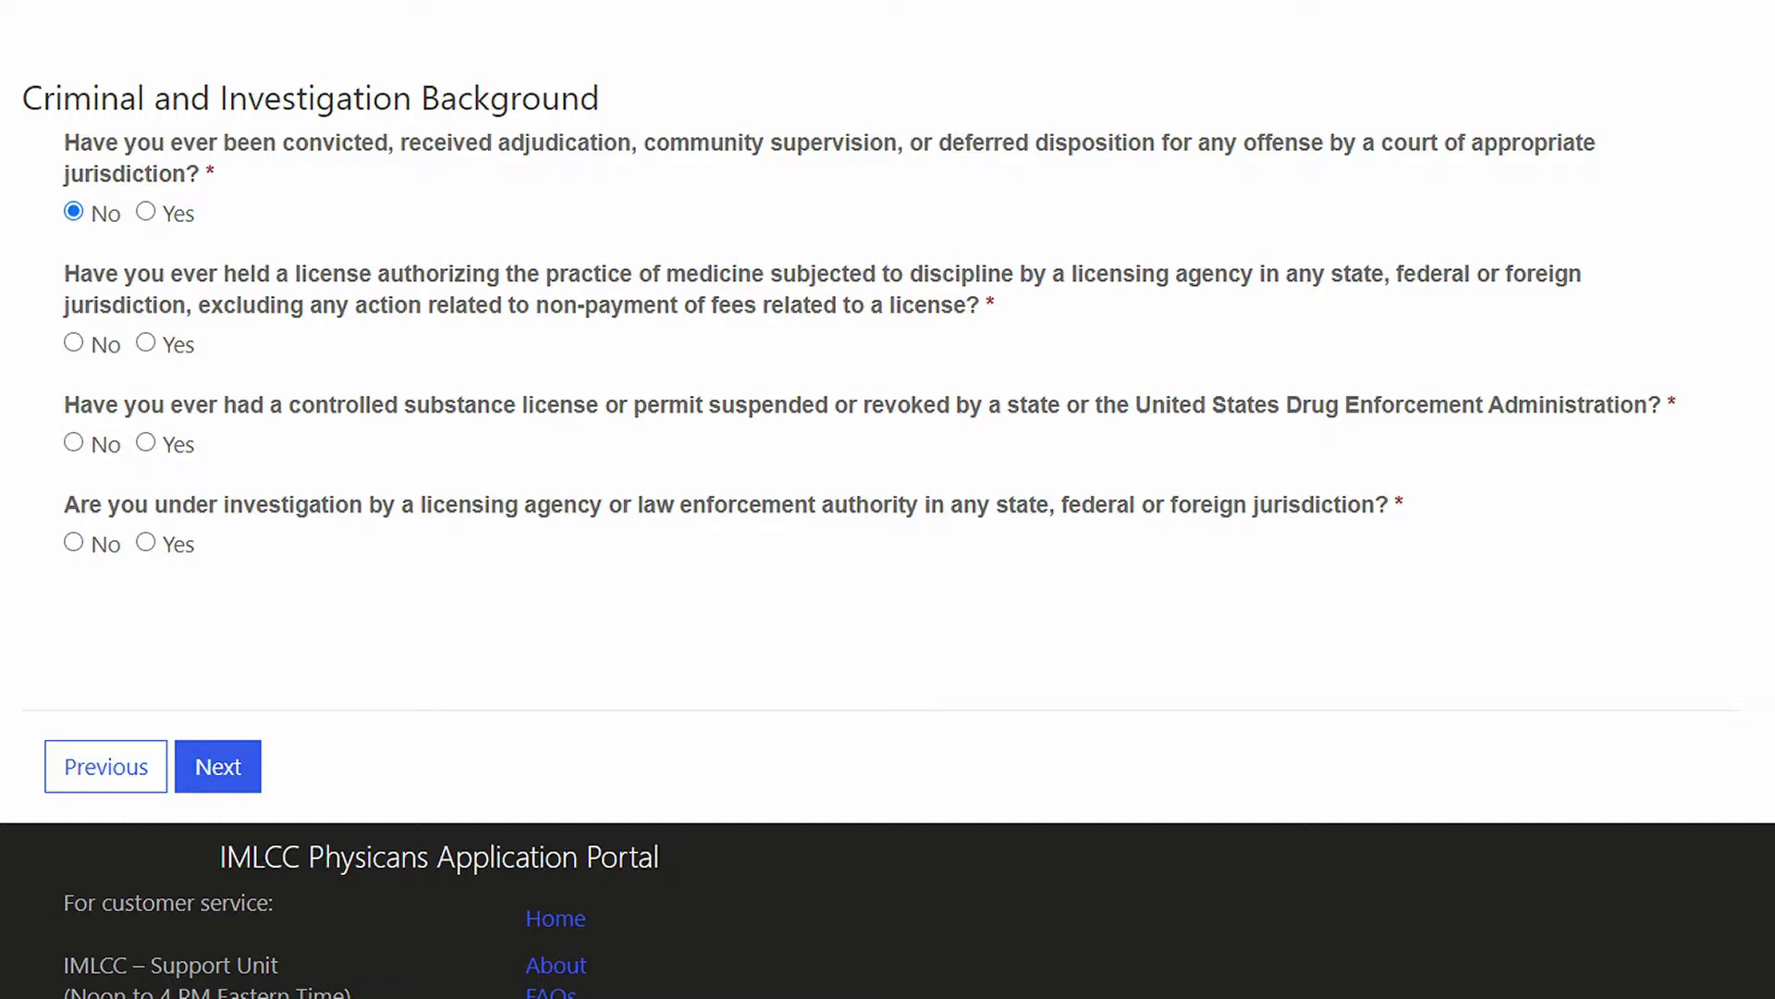
left_click(74, 343)
left_click(76, 445)
left_click(147, 543)
Step: After the not-qualified error, switch the under-investigation answer to No and resubmit Background
left_click(220, 766)
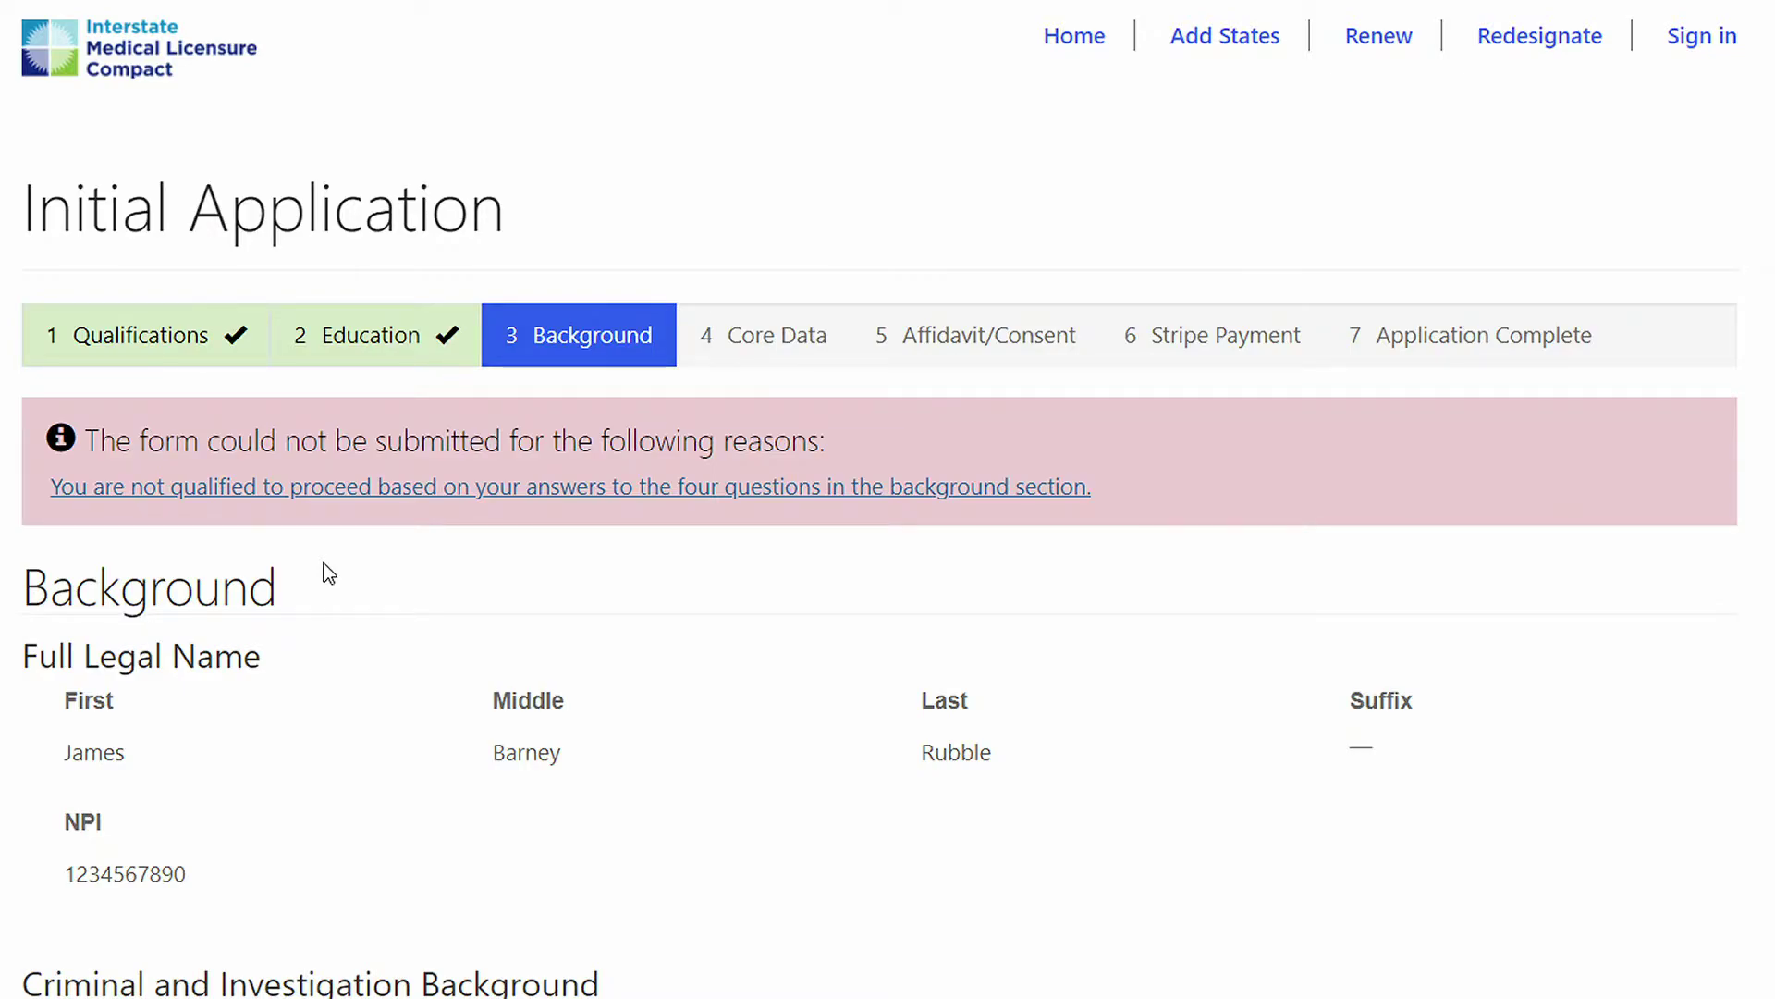
scroll(323, 564, "down", 7)
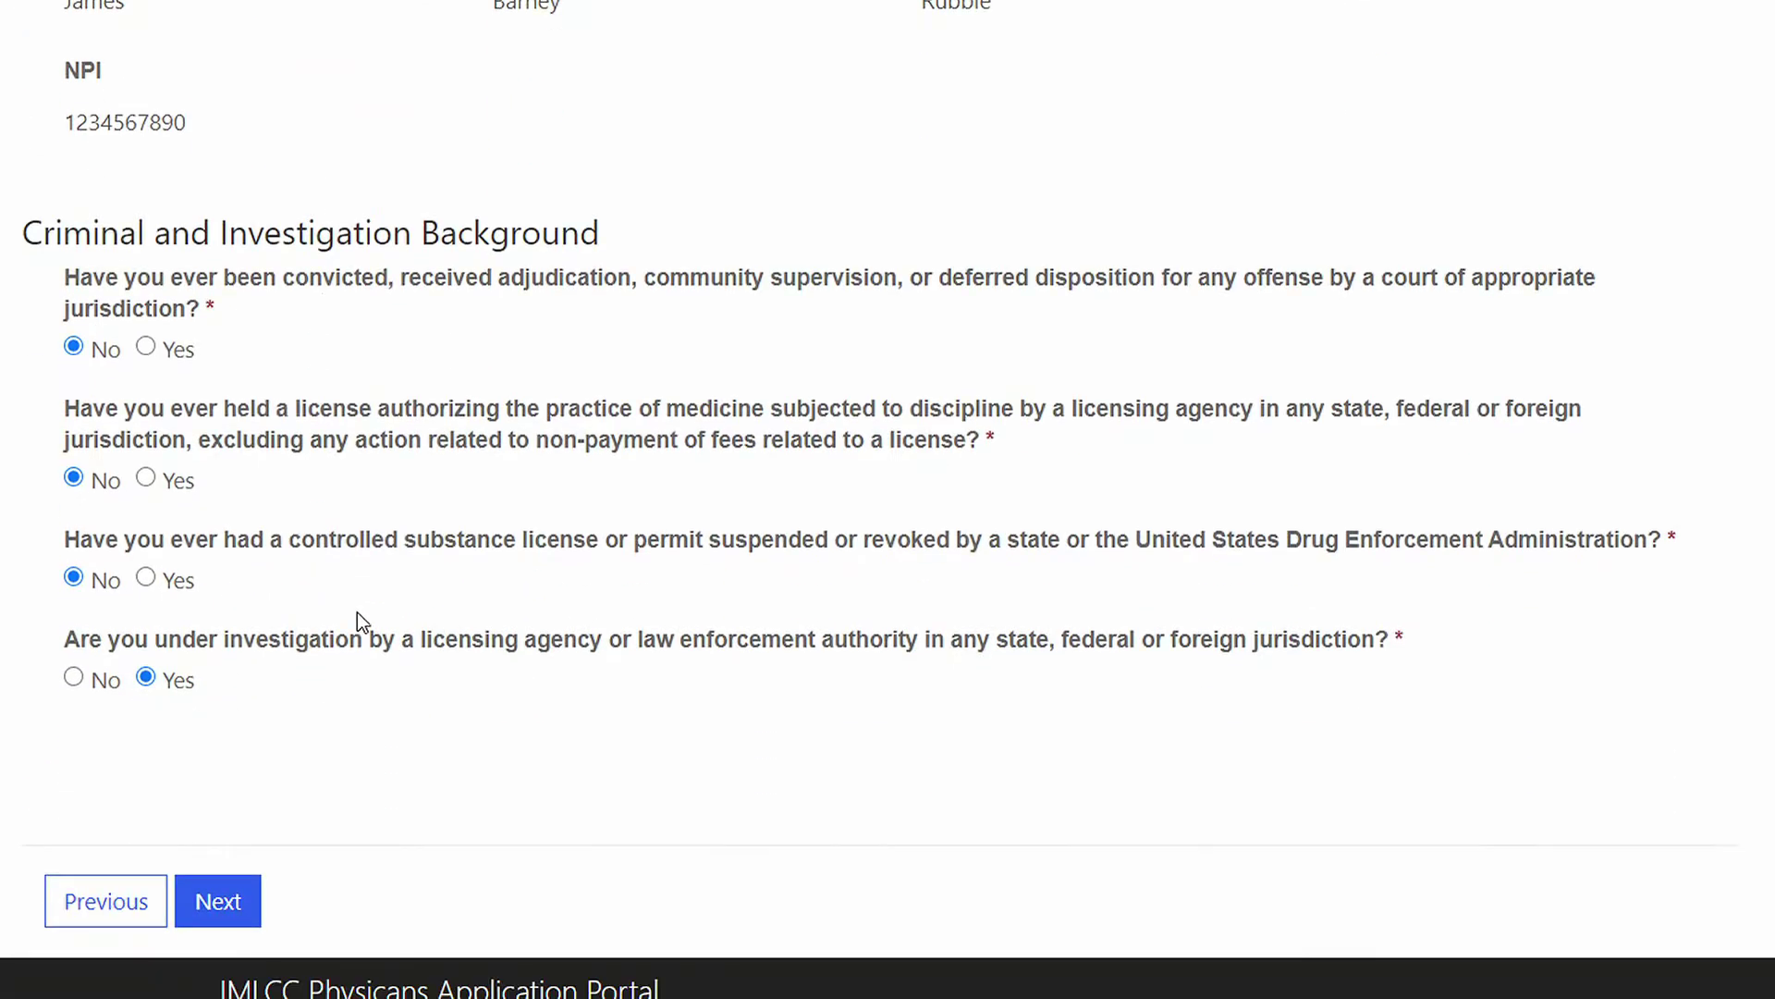
left_click(74, 678)
left_click(220, 904)
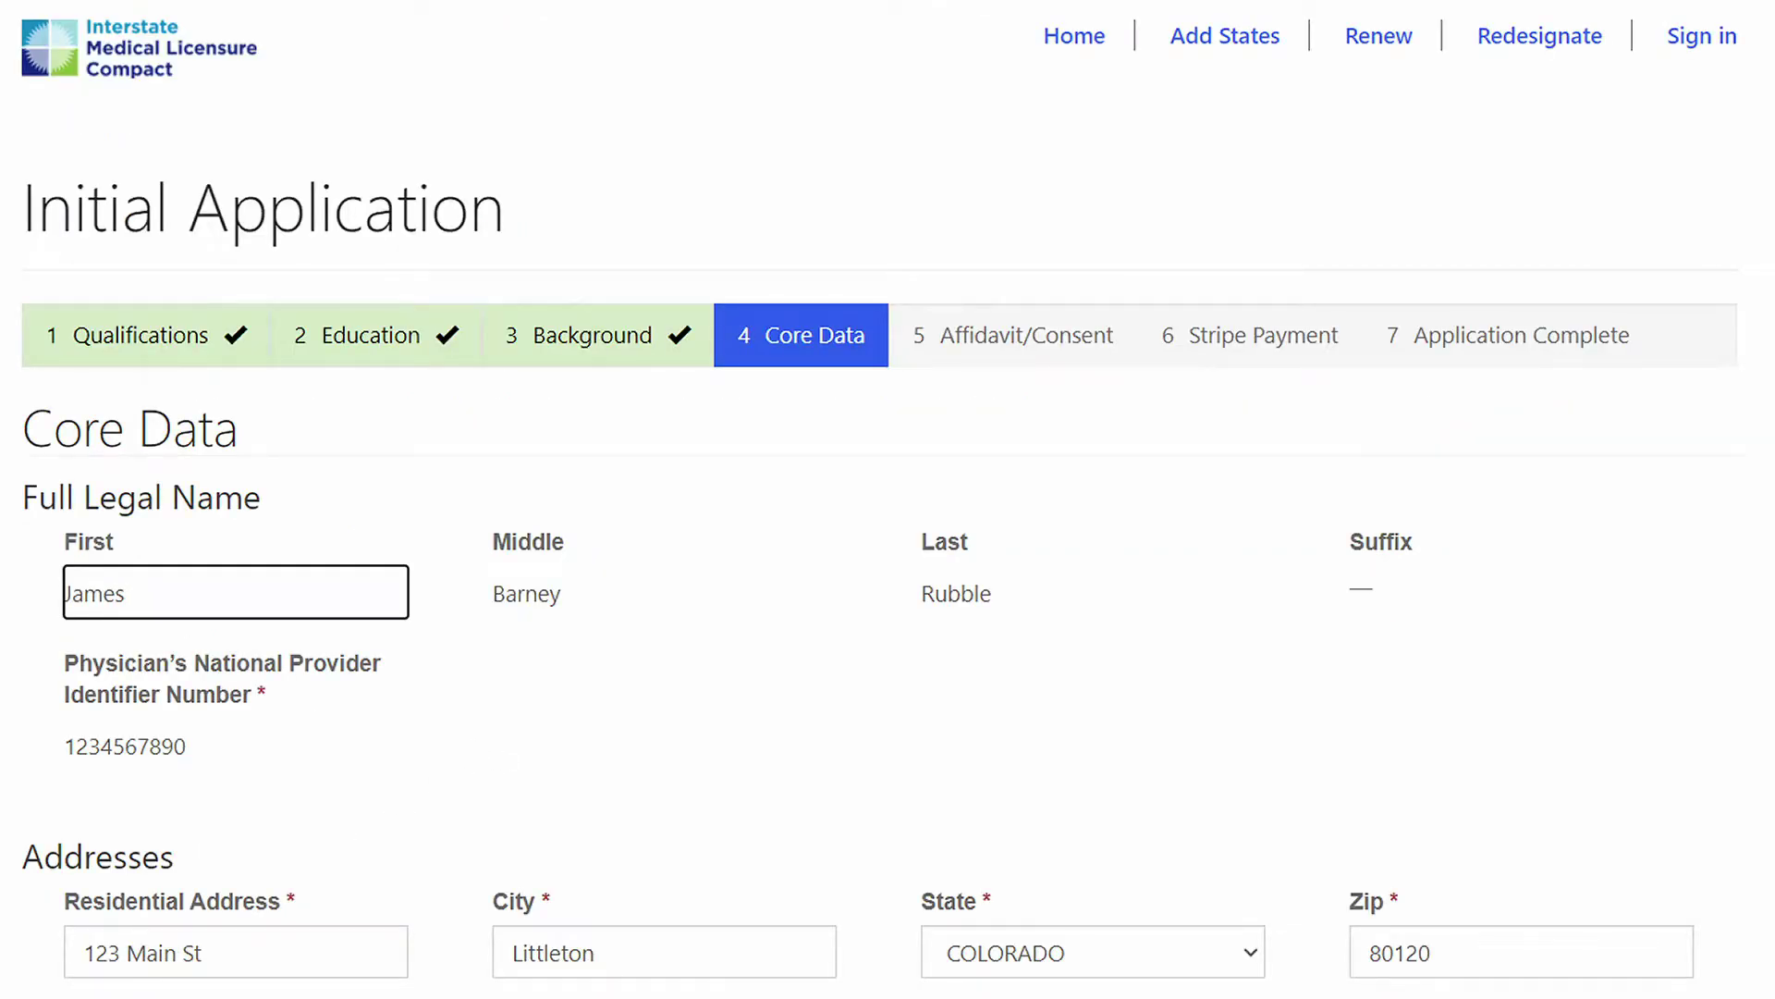
Step: Replace 'Ave' with 'St' at the end of the Core Data office address
scroll(888, 499, "down", 3)
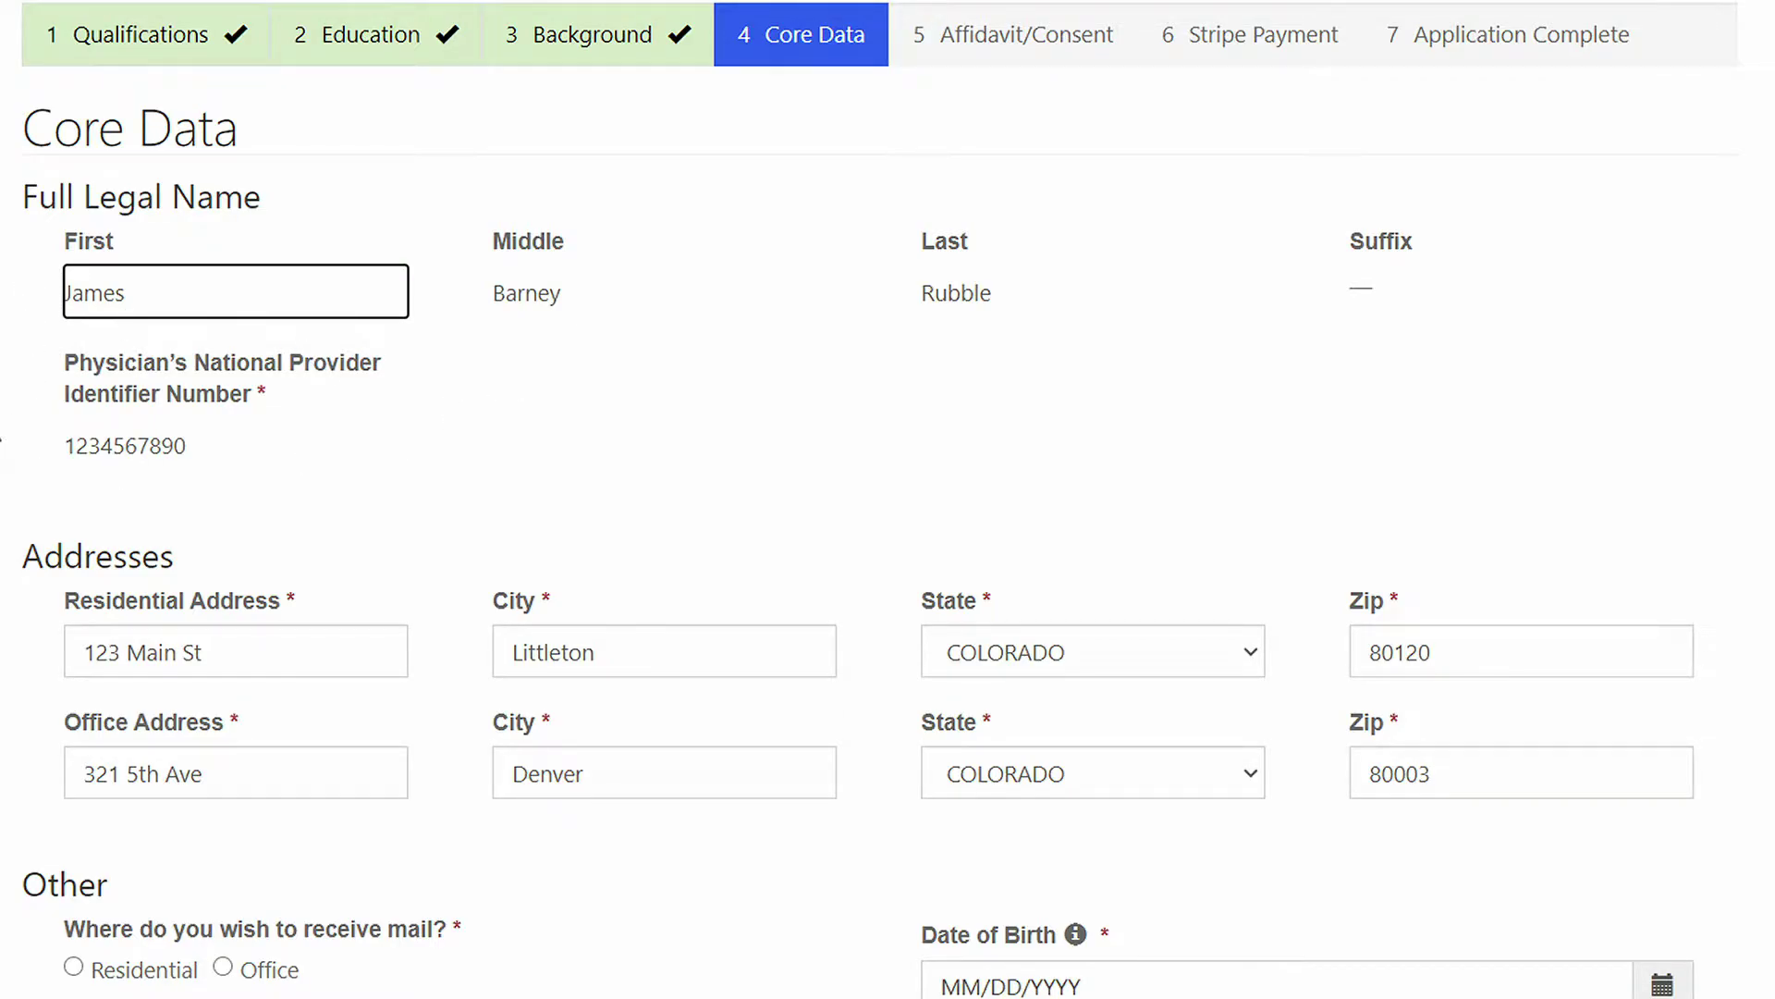
scroll(888, 499, "down", 3)
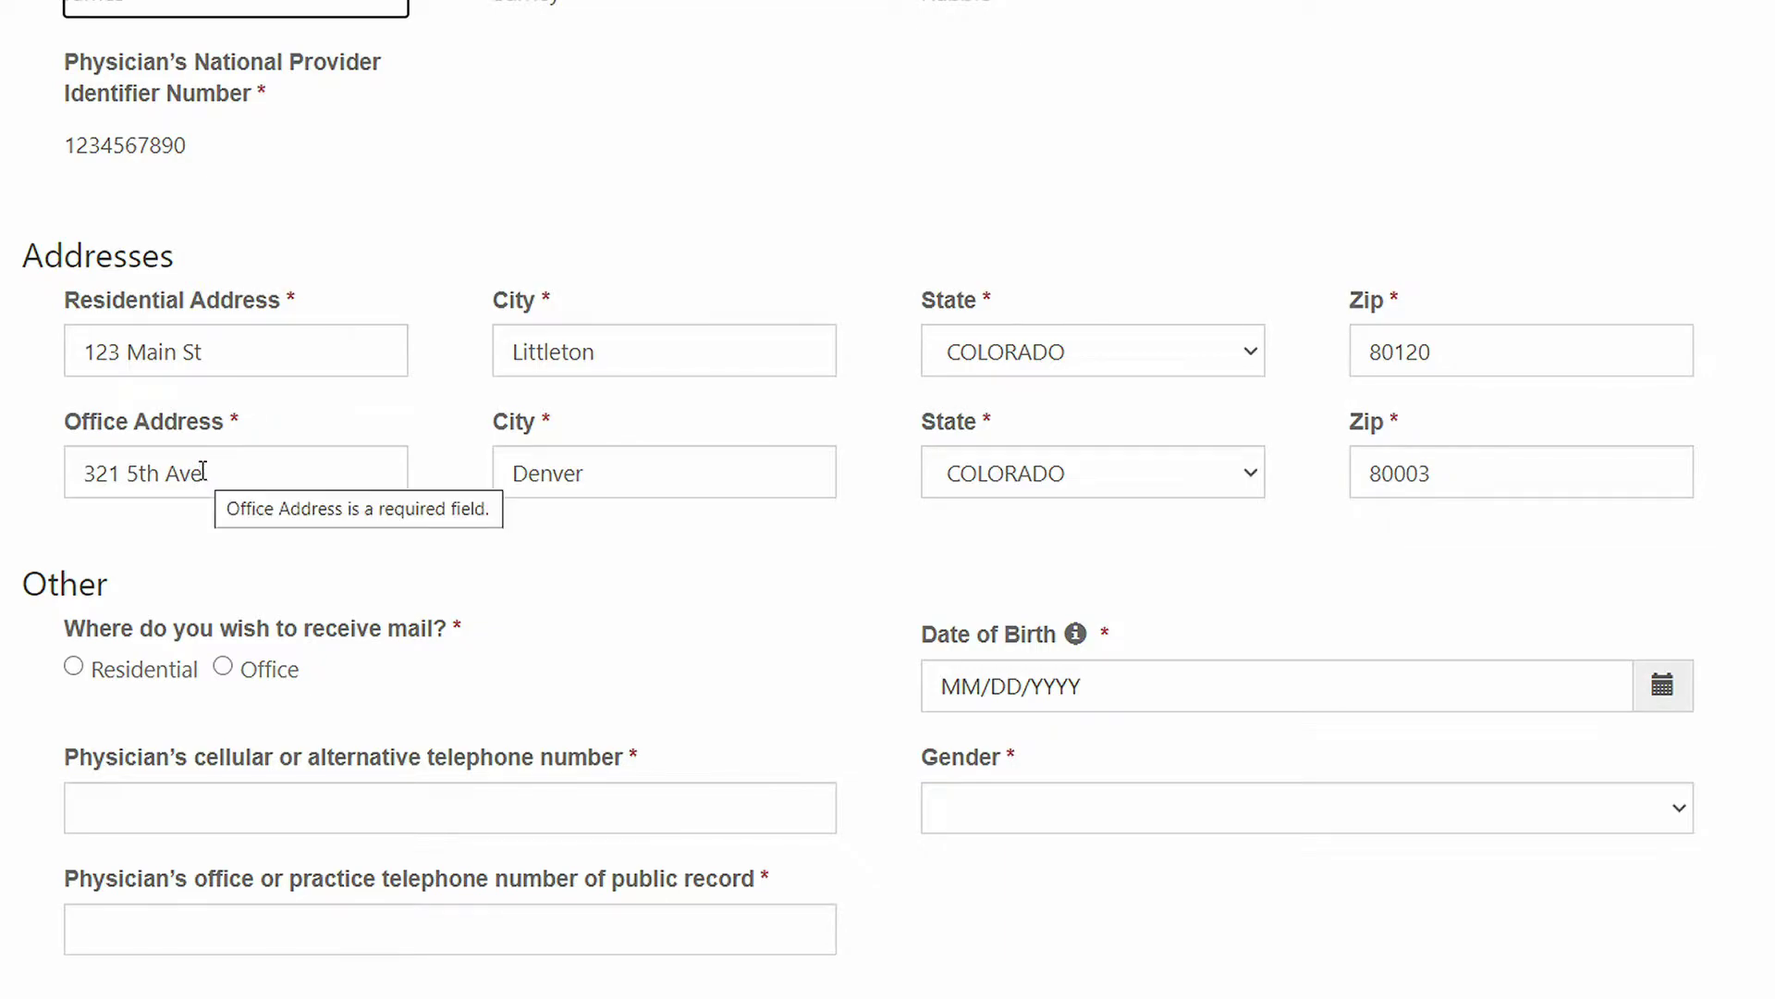
left_click_drag(202, 471, 159, 471)
type("St")
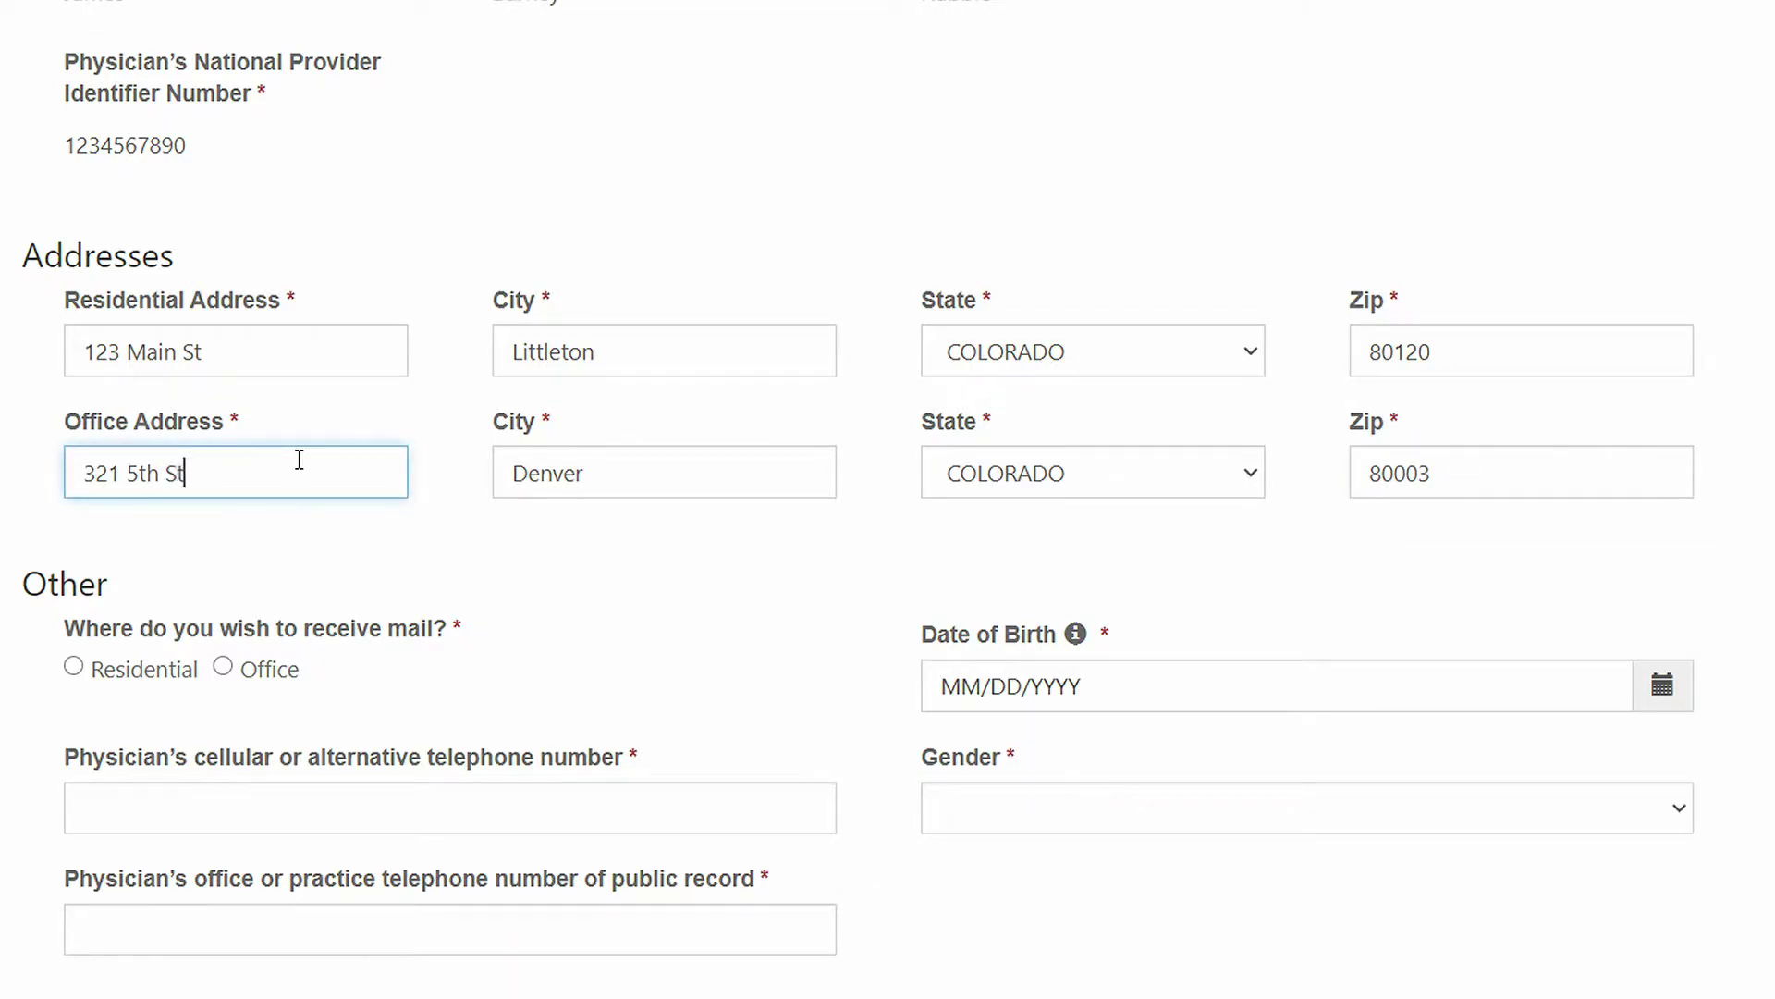
key("Tab")
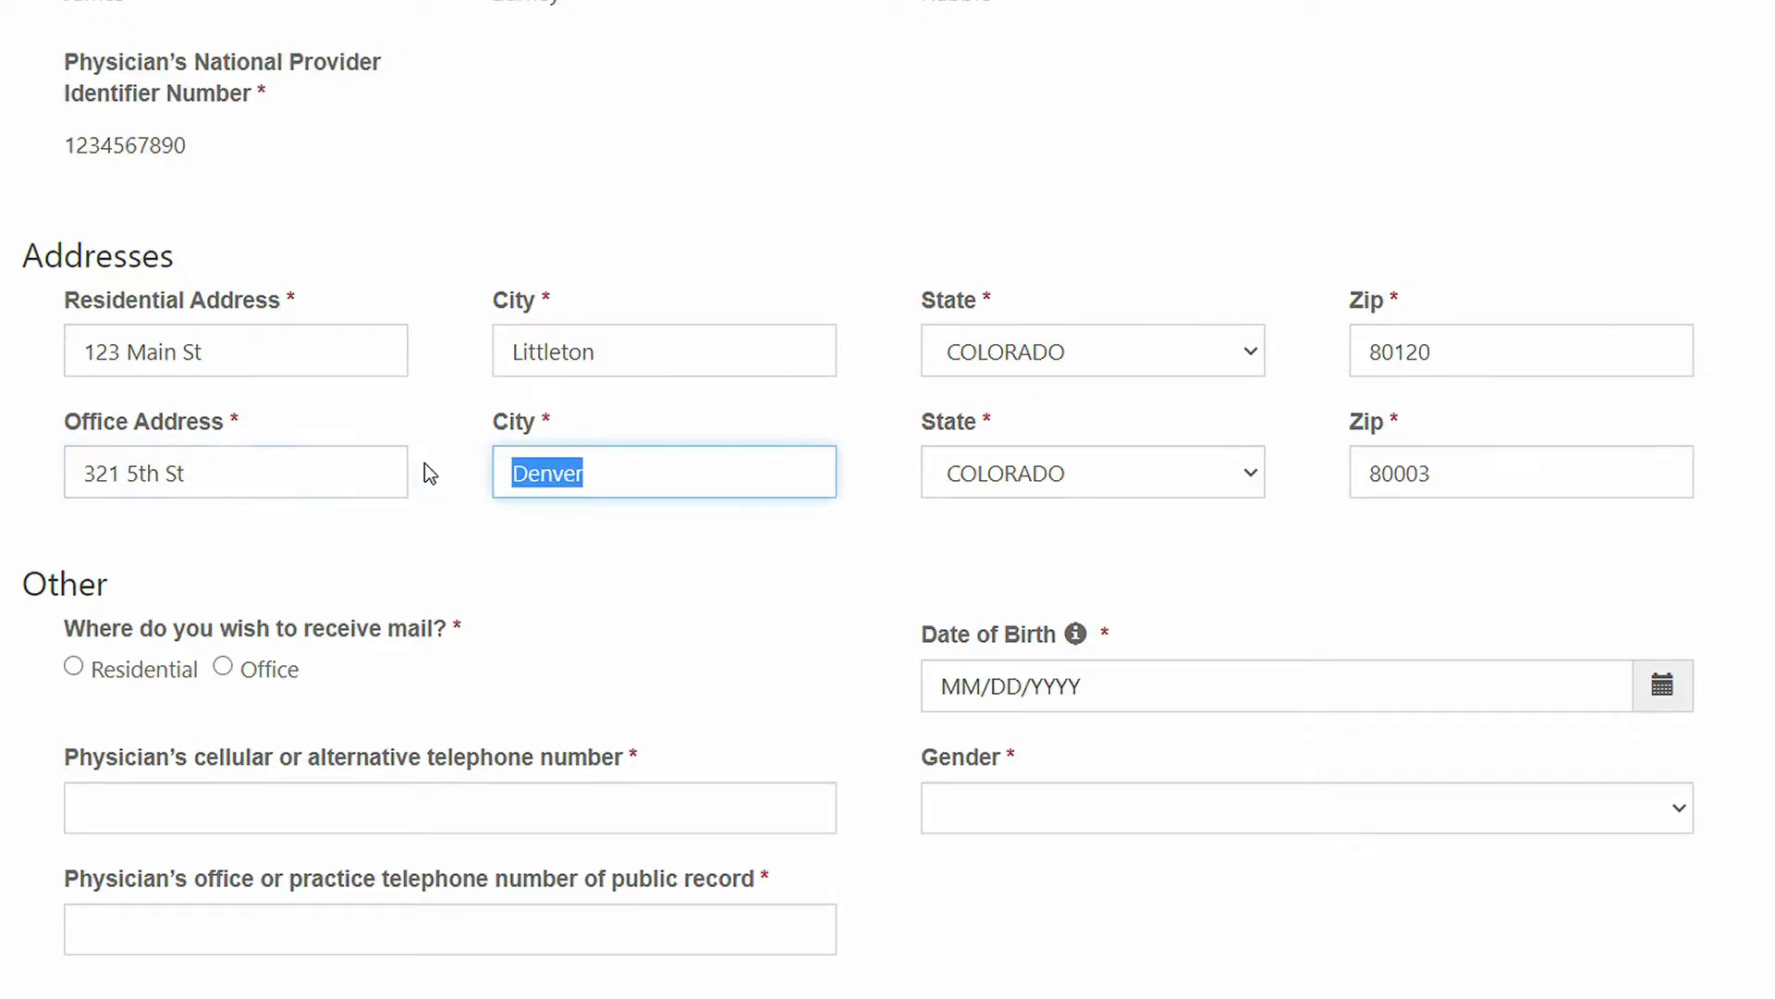
scroll(887, 500, "down", 2)
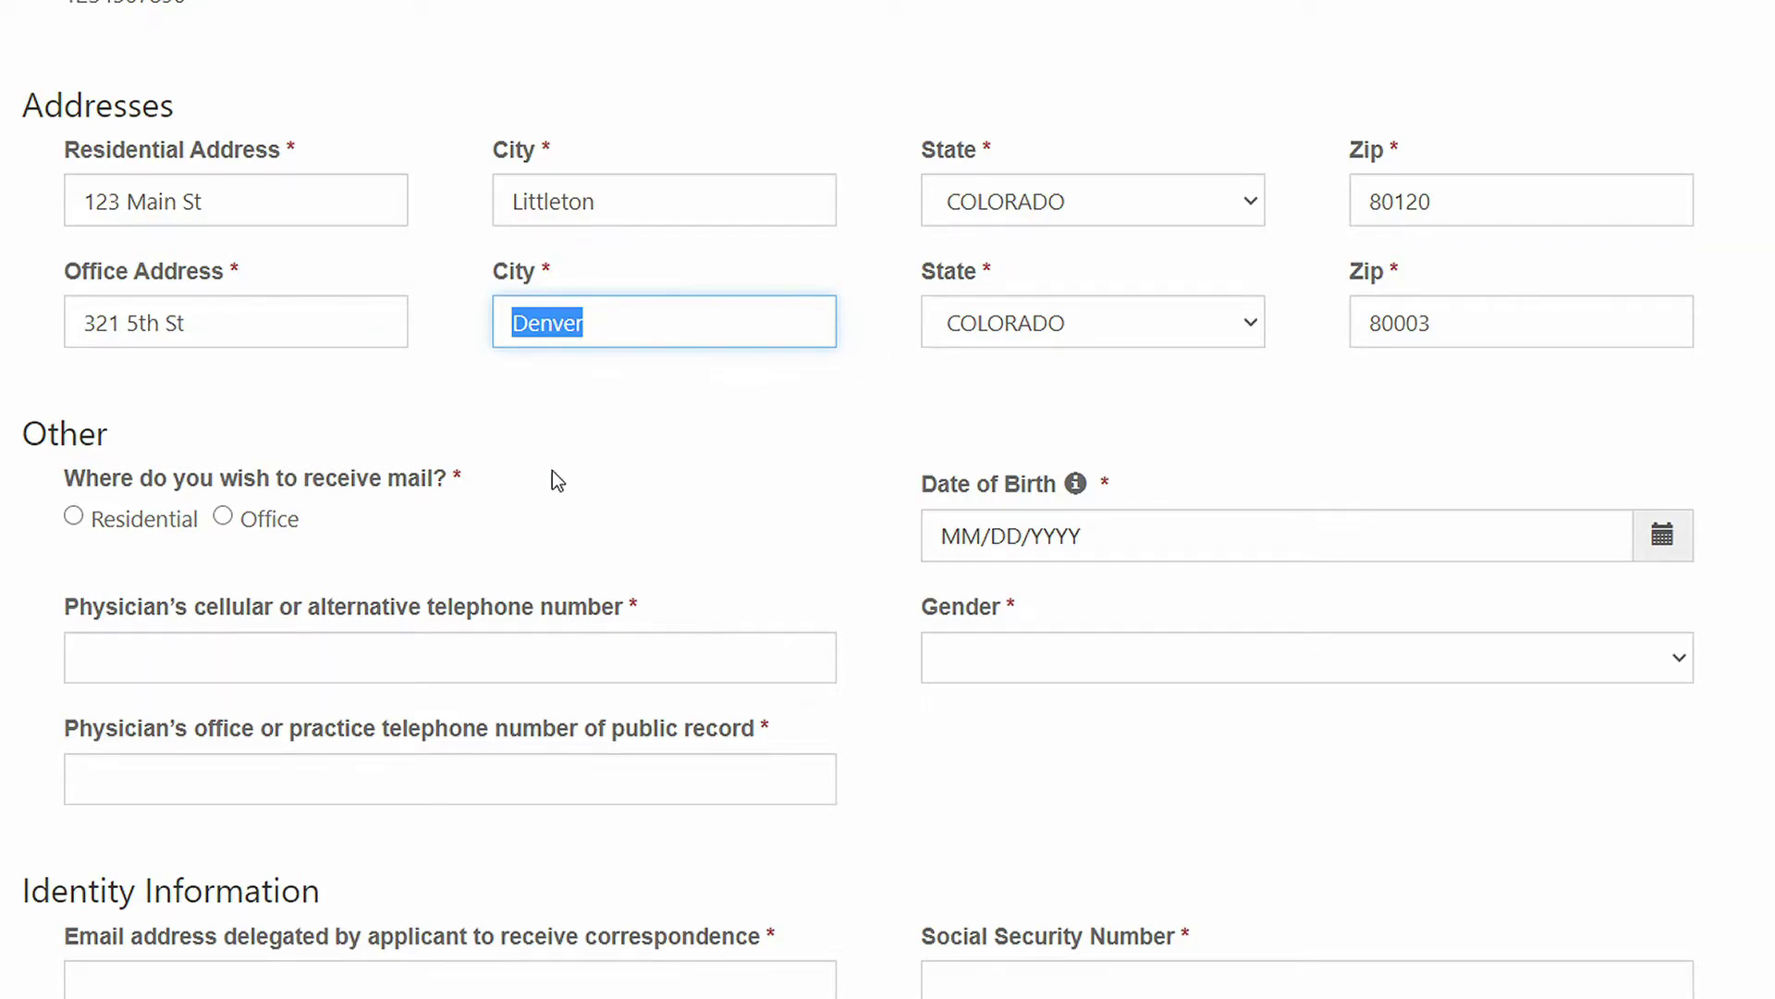
scroll(5, 526, "down", 2)
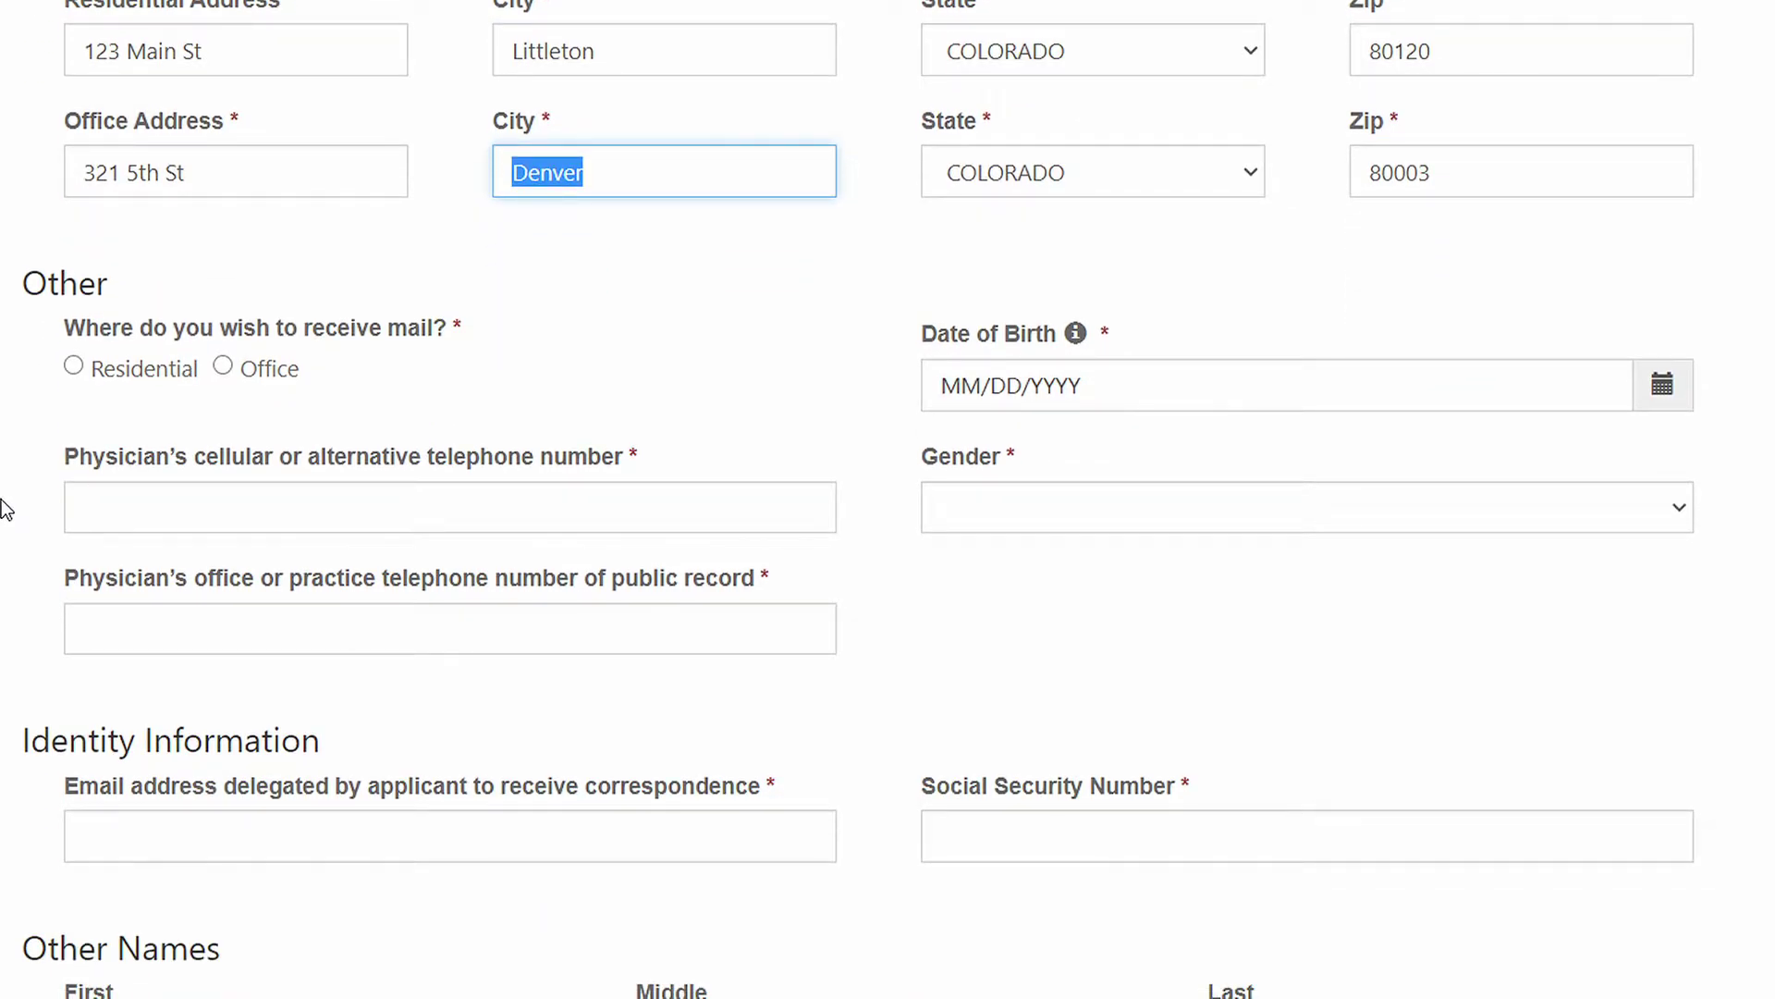
left_click(73, 365)
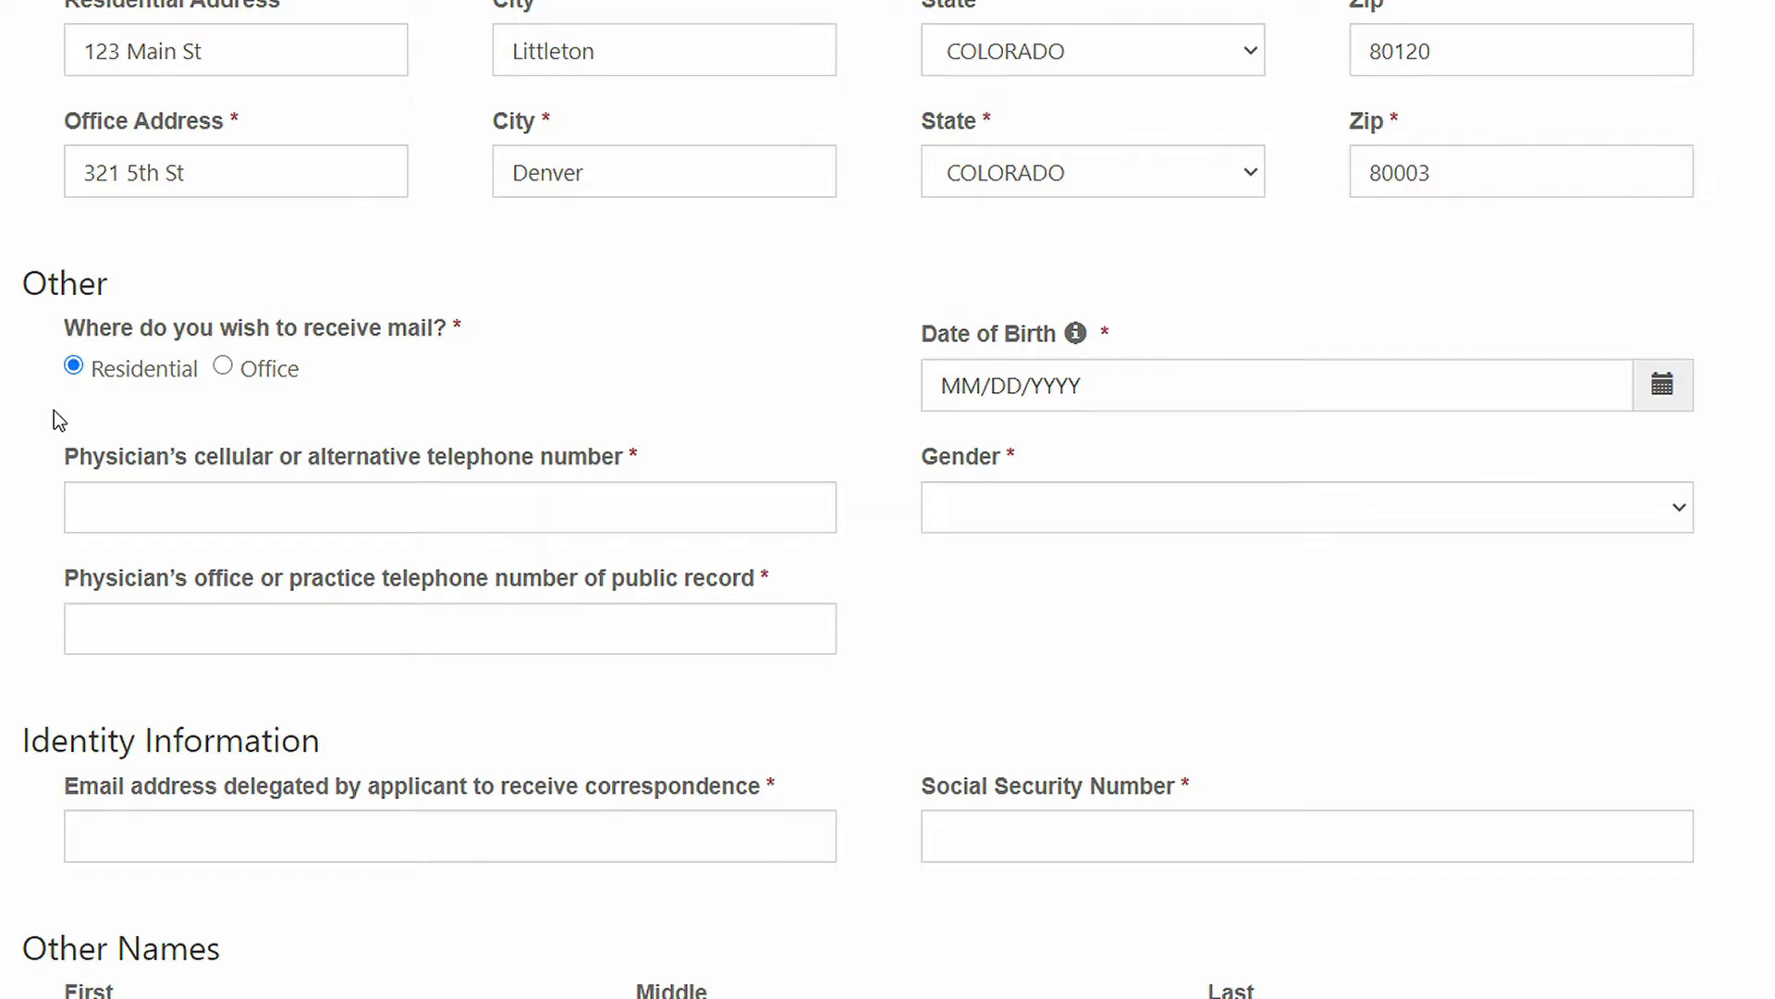
key("Tab")
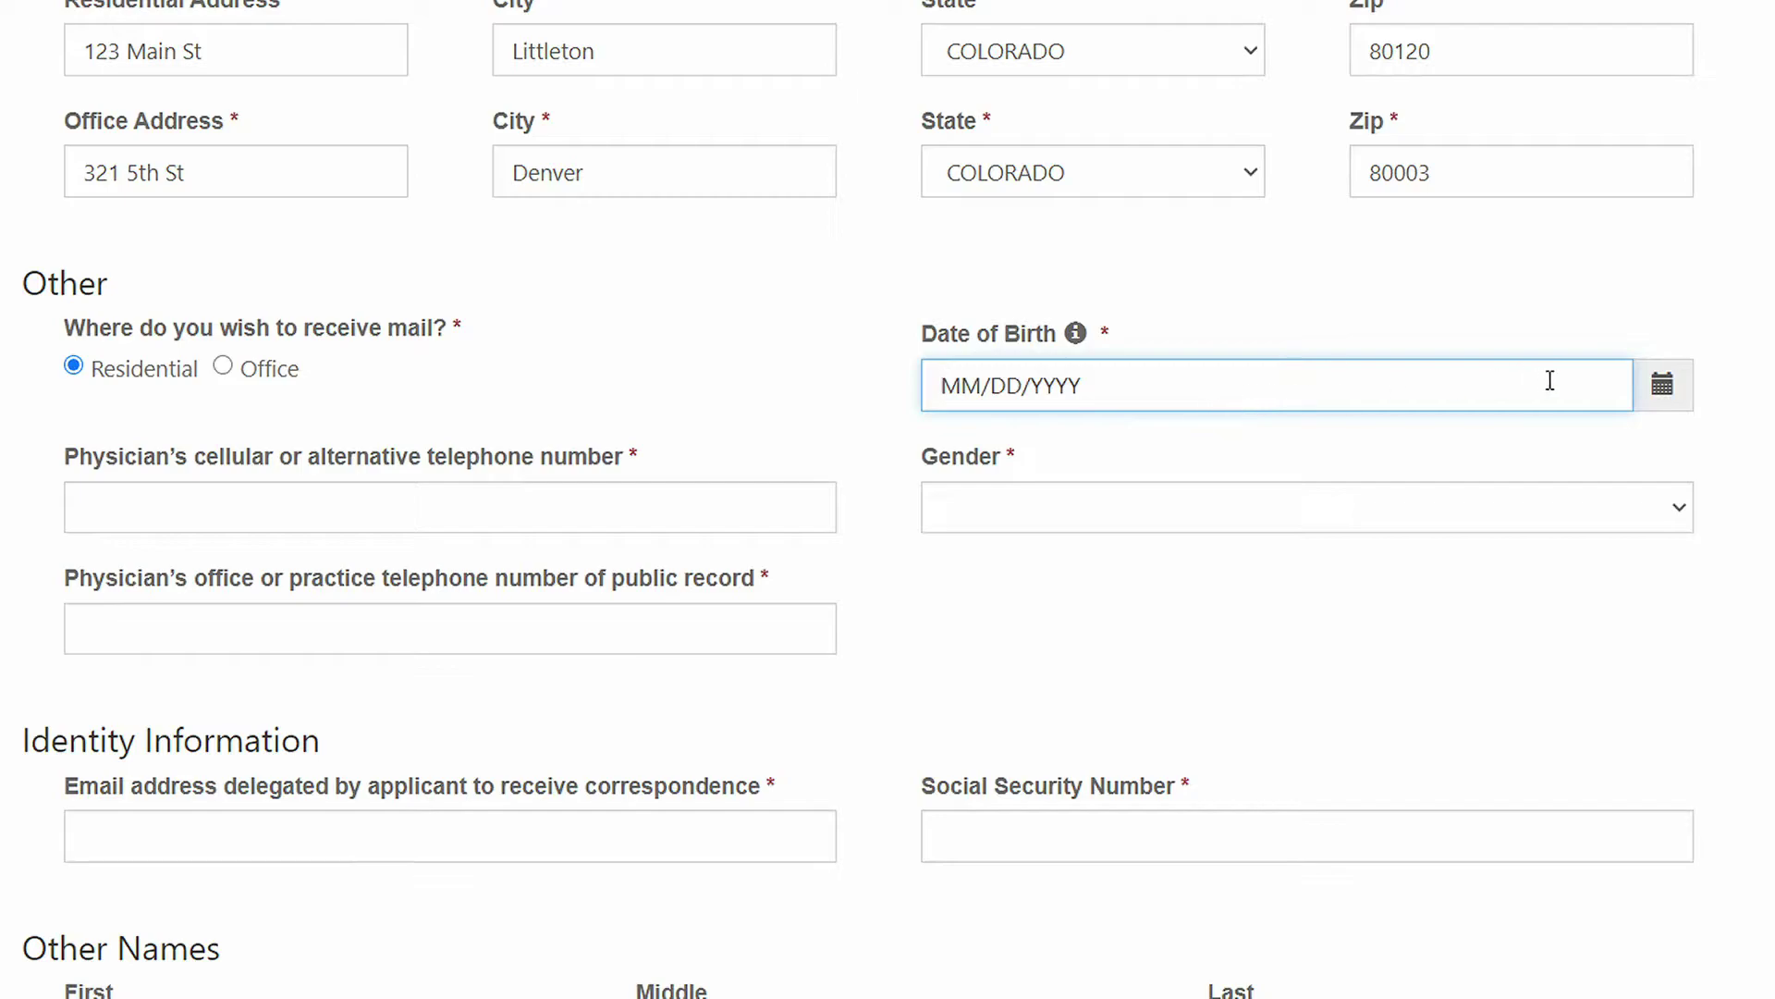
left_click(1675, 392)
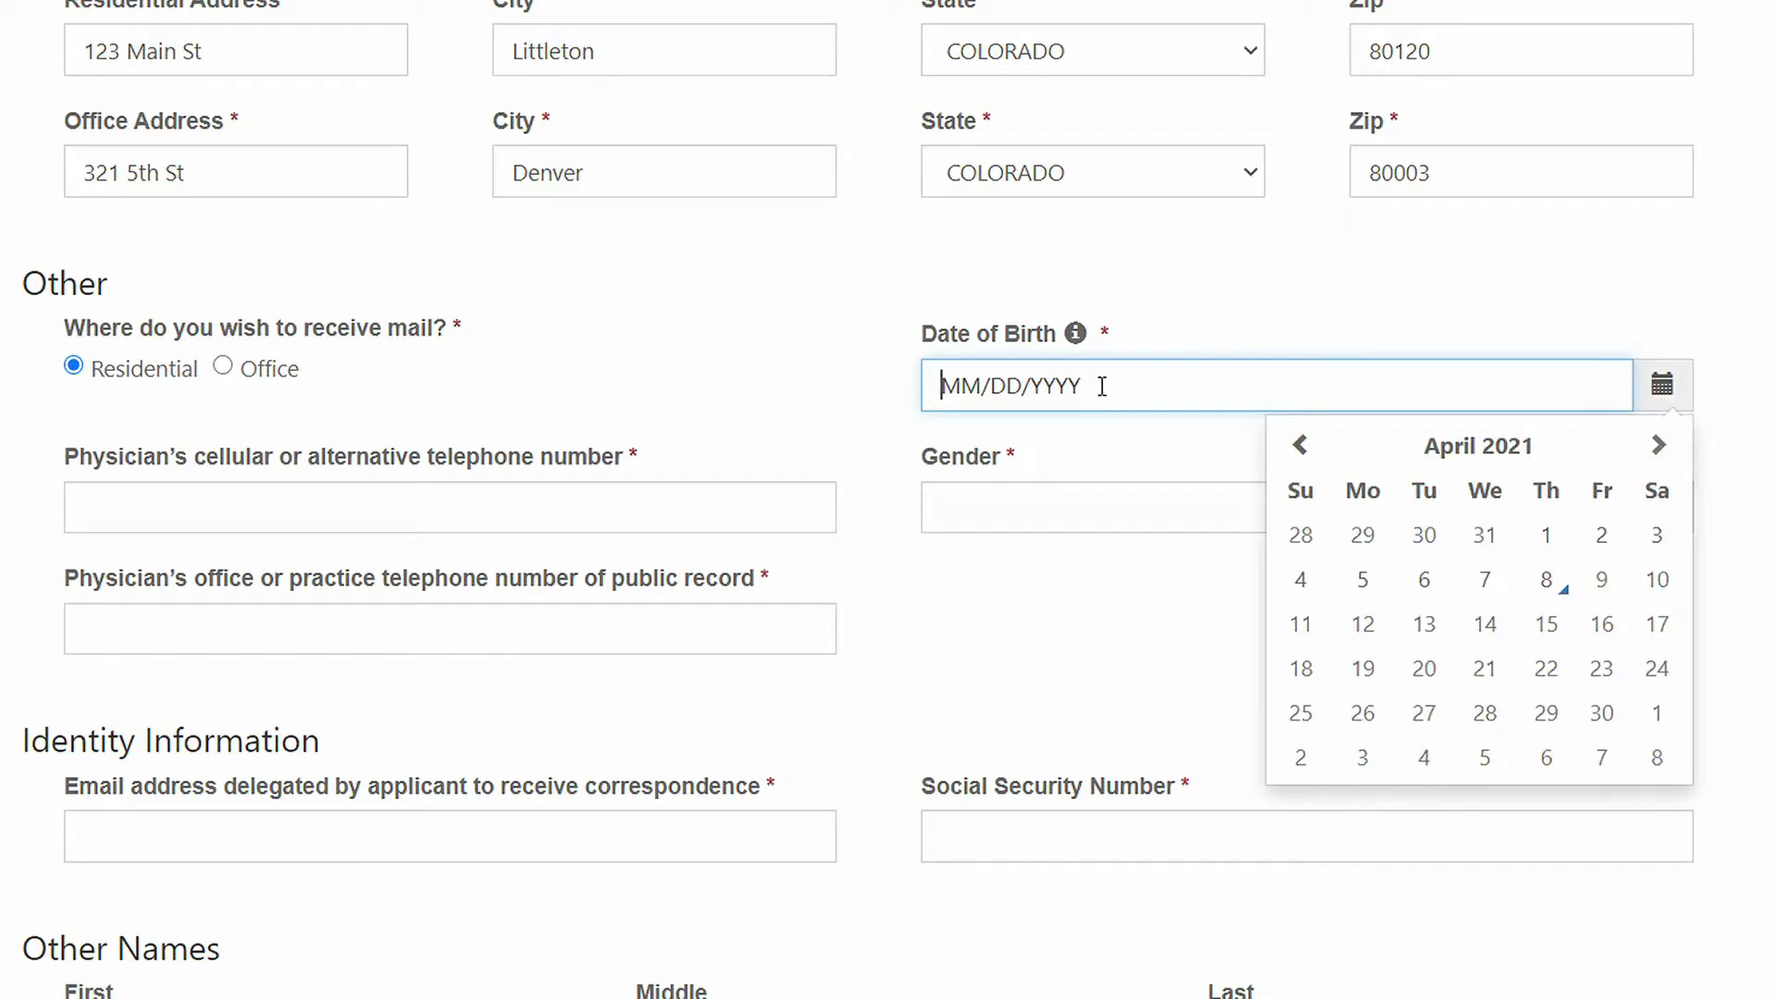
type("09/02/1972")
key("Tab")
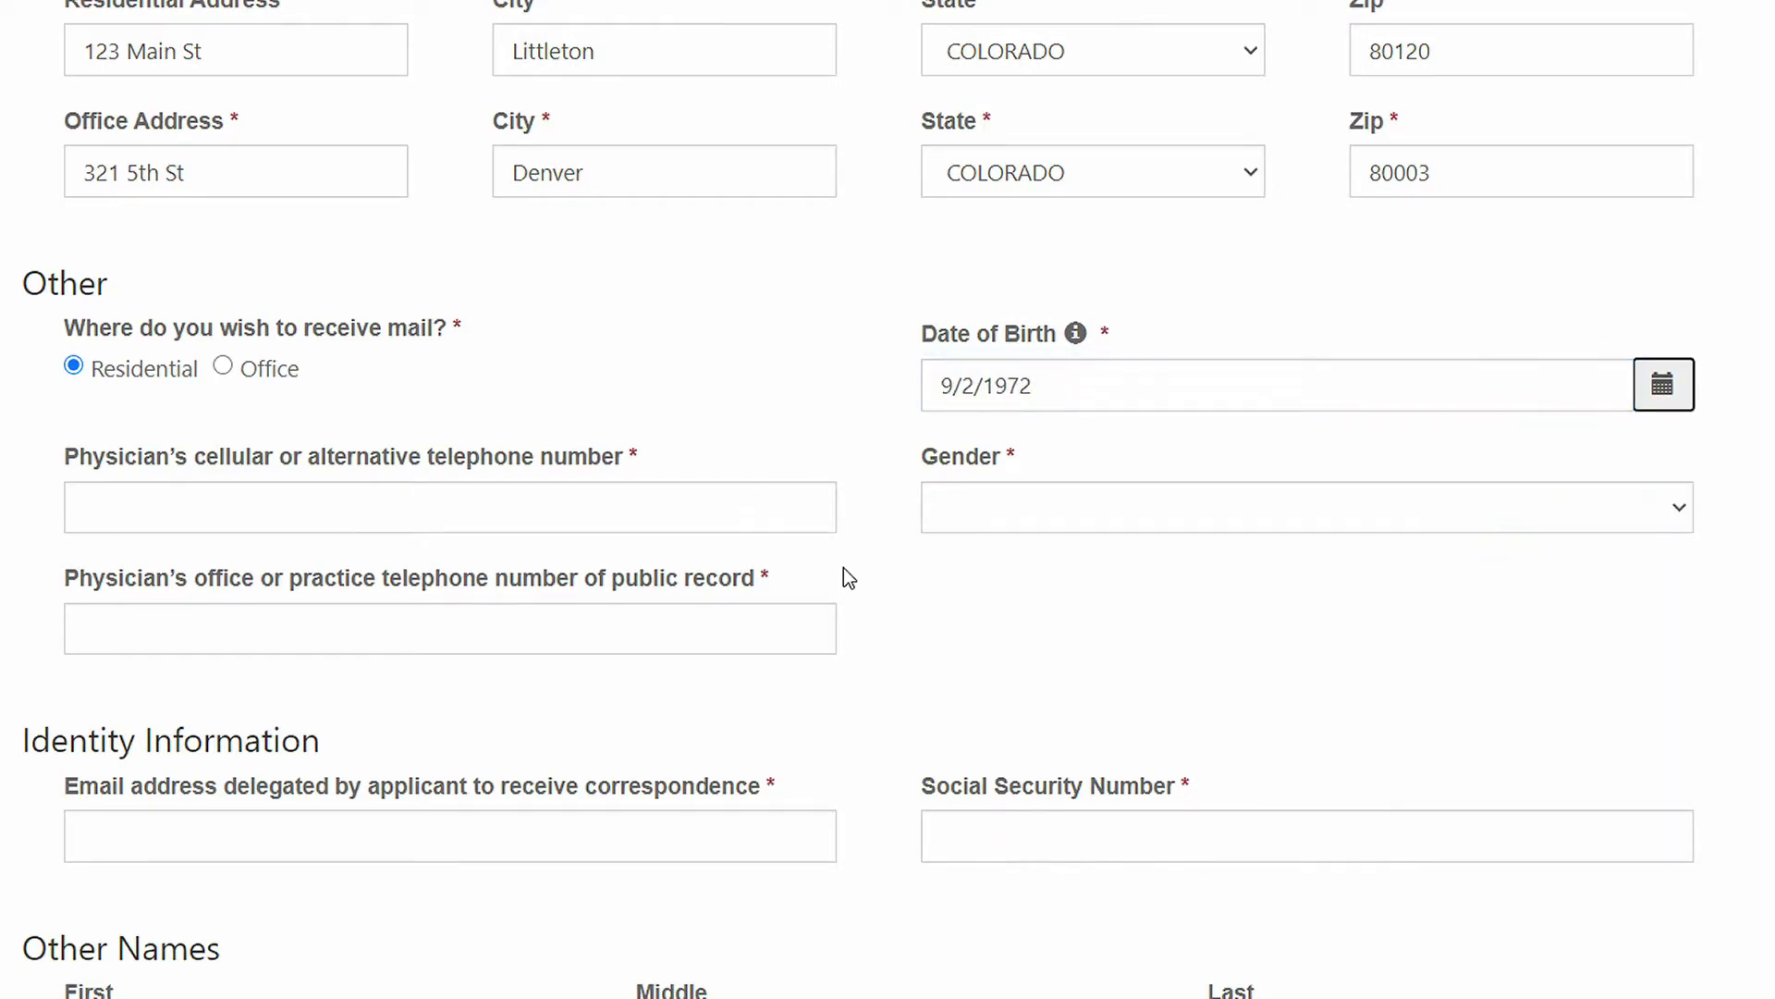
Step: Enter the cellular and office phone numbers and set Gender to Male
left_click(280, 508)
type("(303) 555 - 1212")
key("Tab")
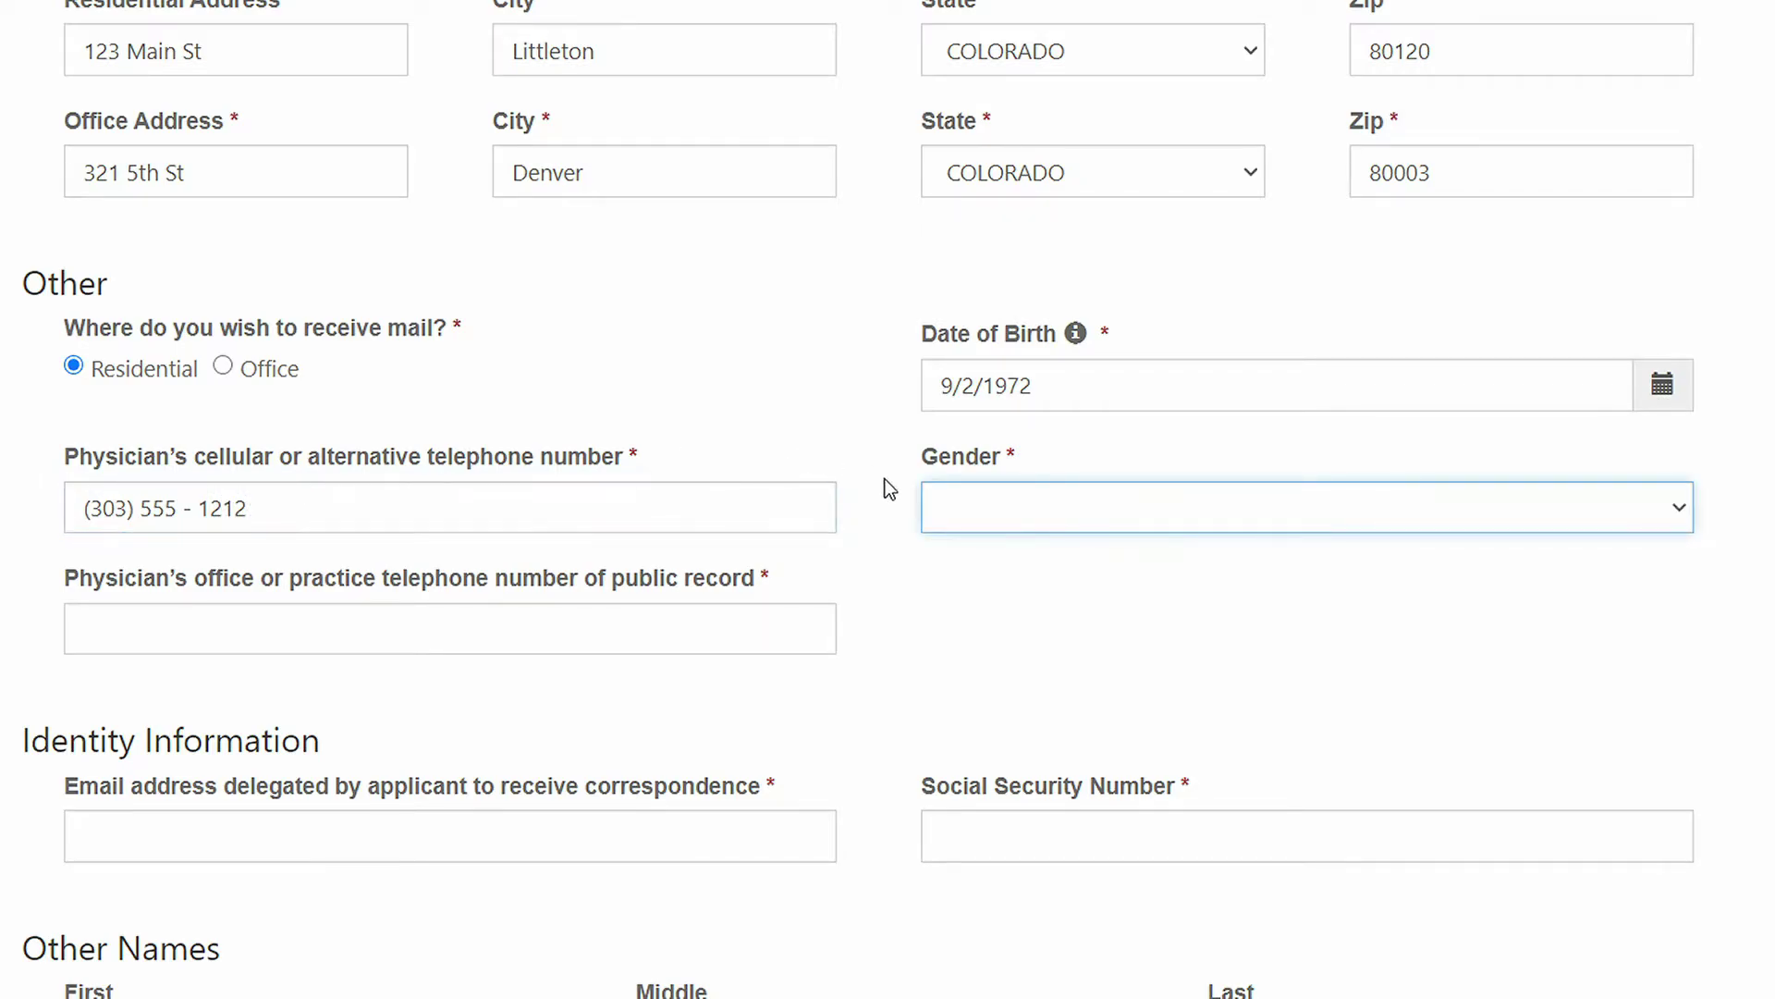
left_click(1082, 507)
left_click(990, 612)
left_click(407, 628)
type("(720) 555 - 1111")
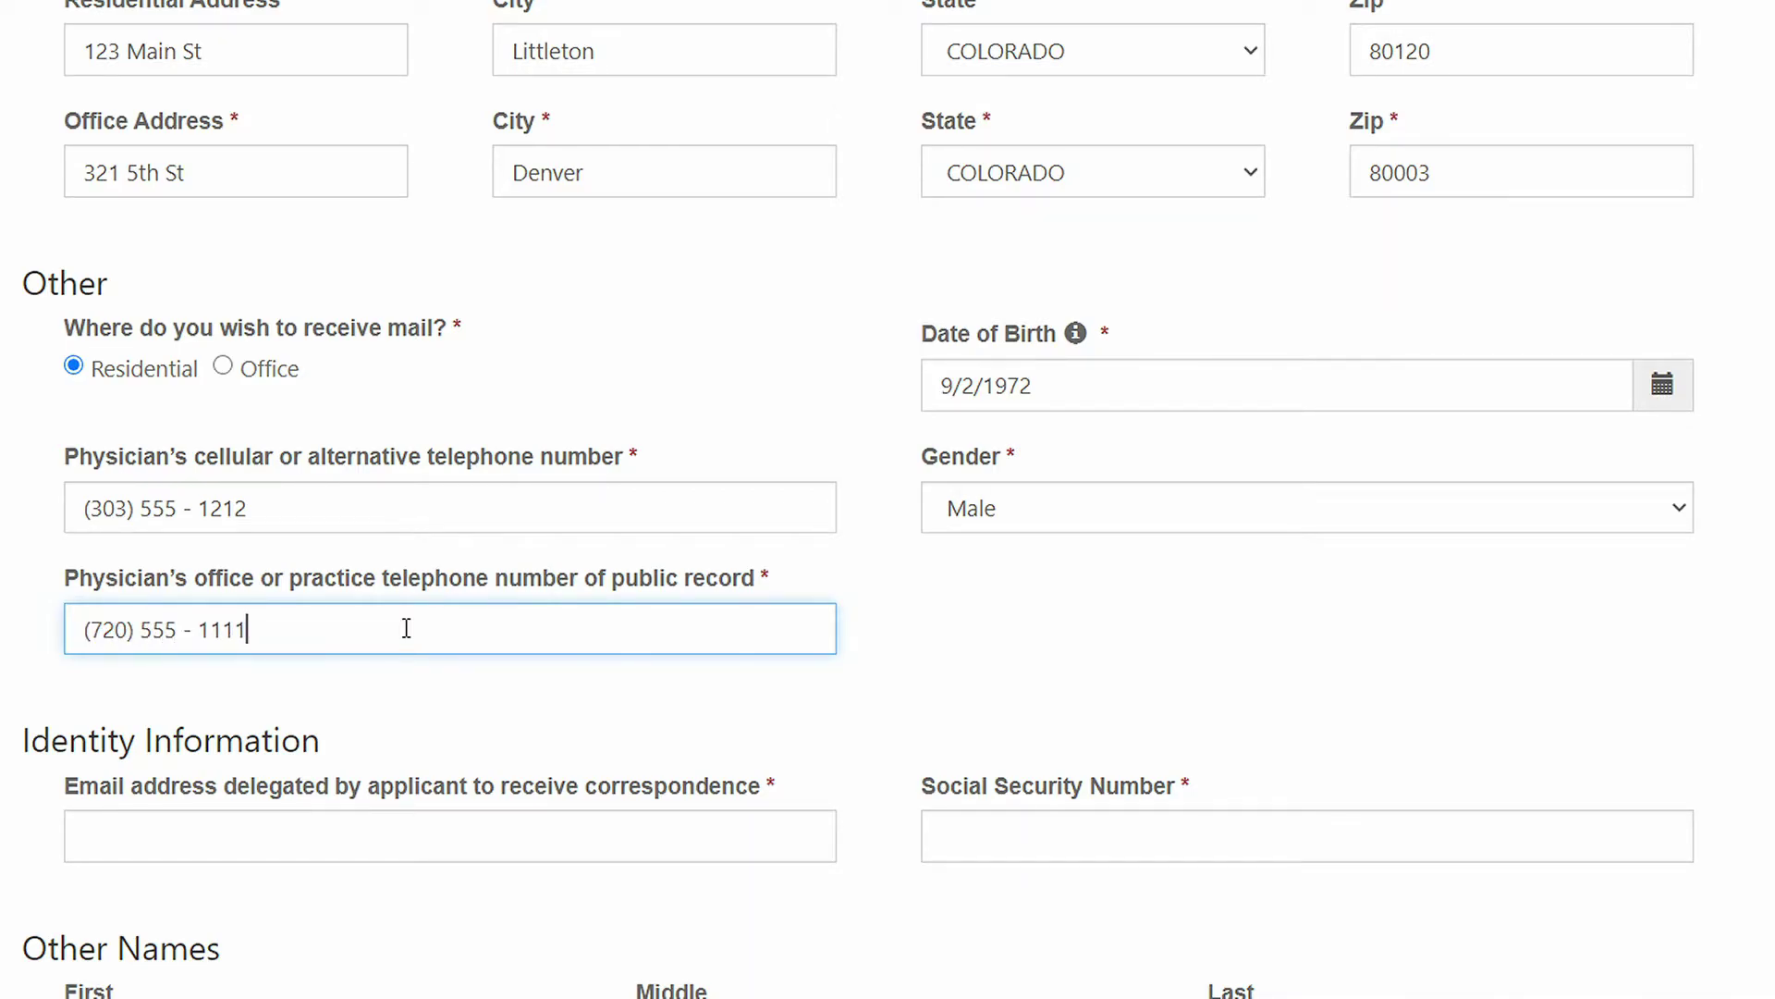
key("Tab")
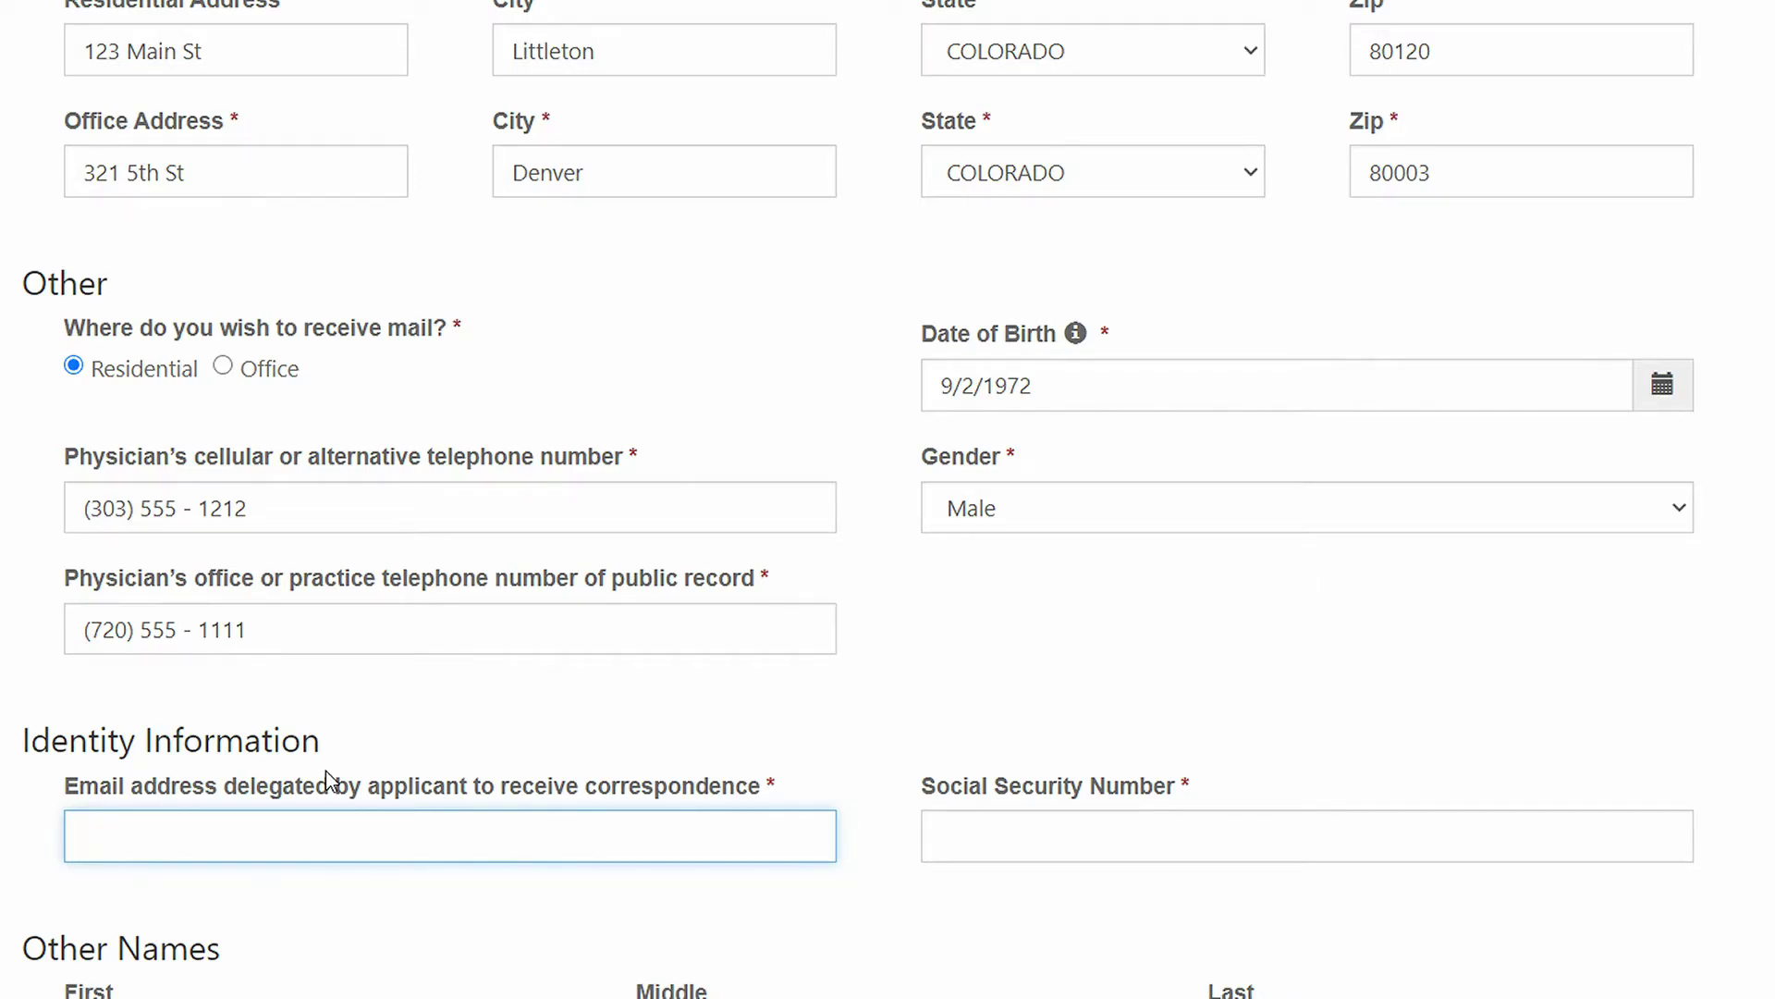
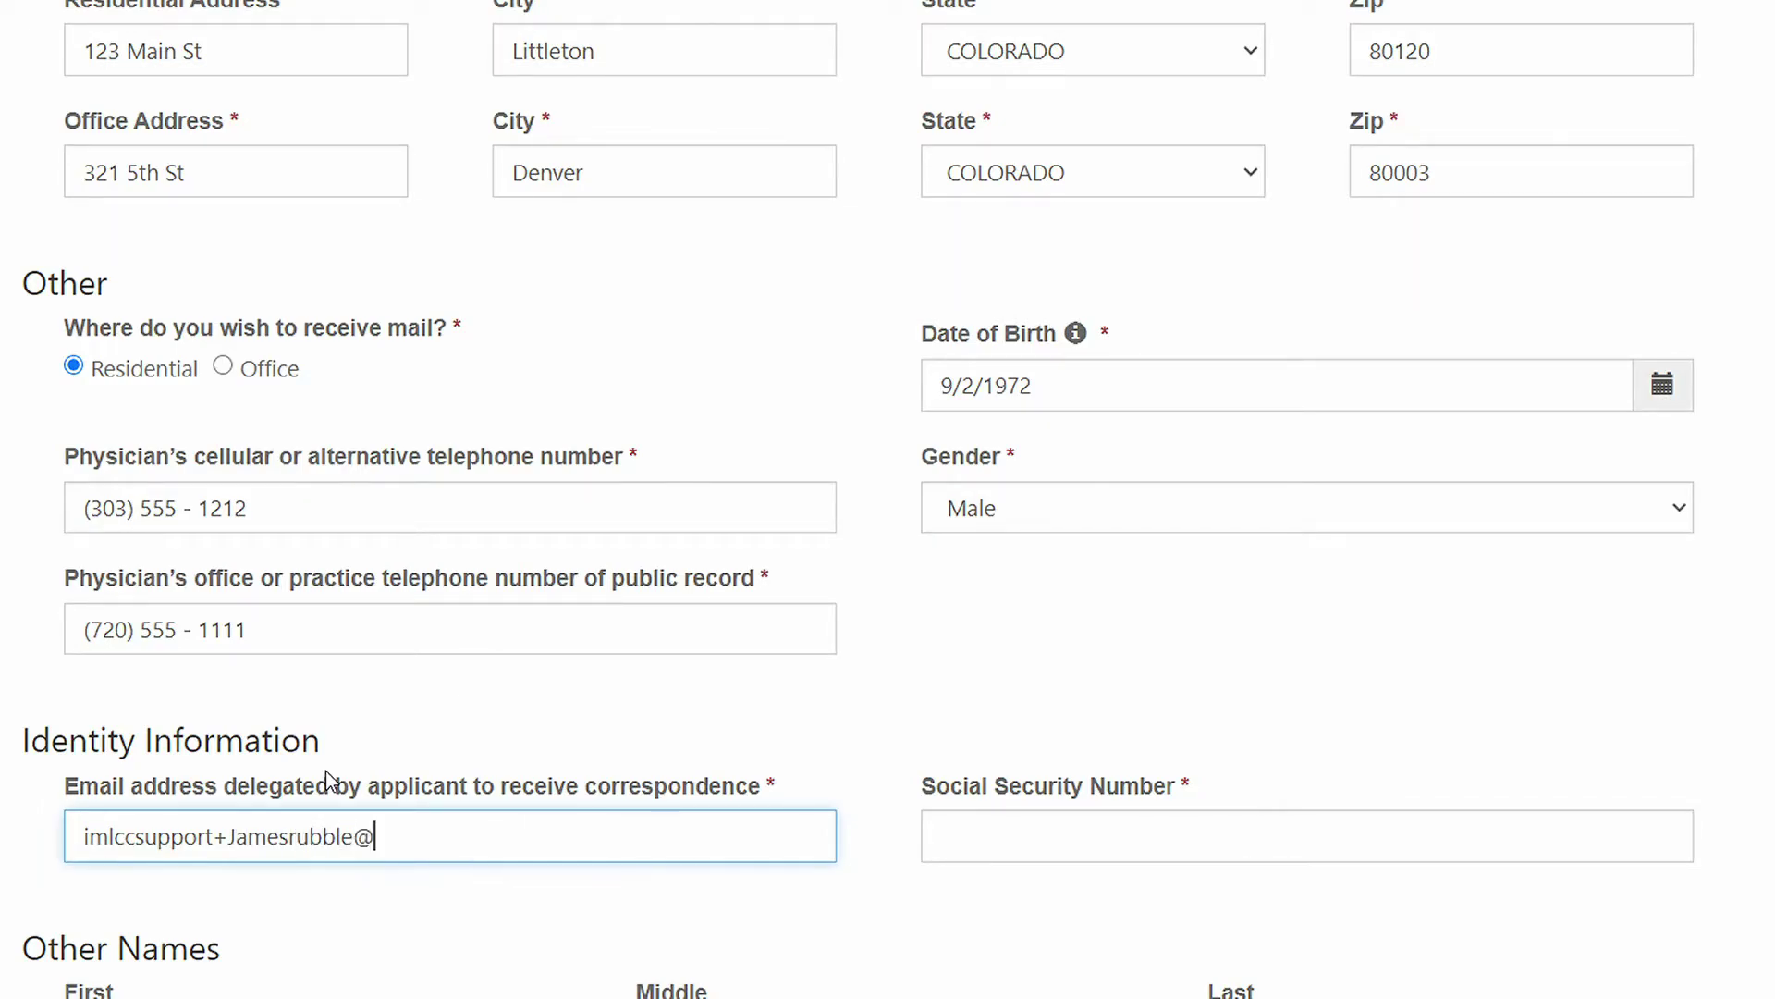
Step: Fill in the delegated correspondence email and the applicant's Social Security Number
key("Tab")
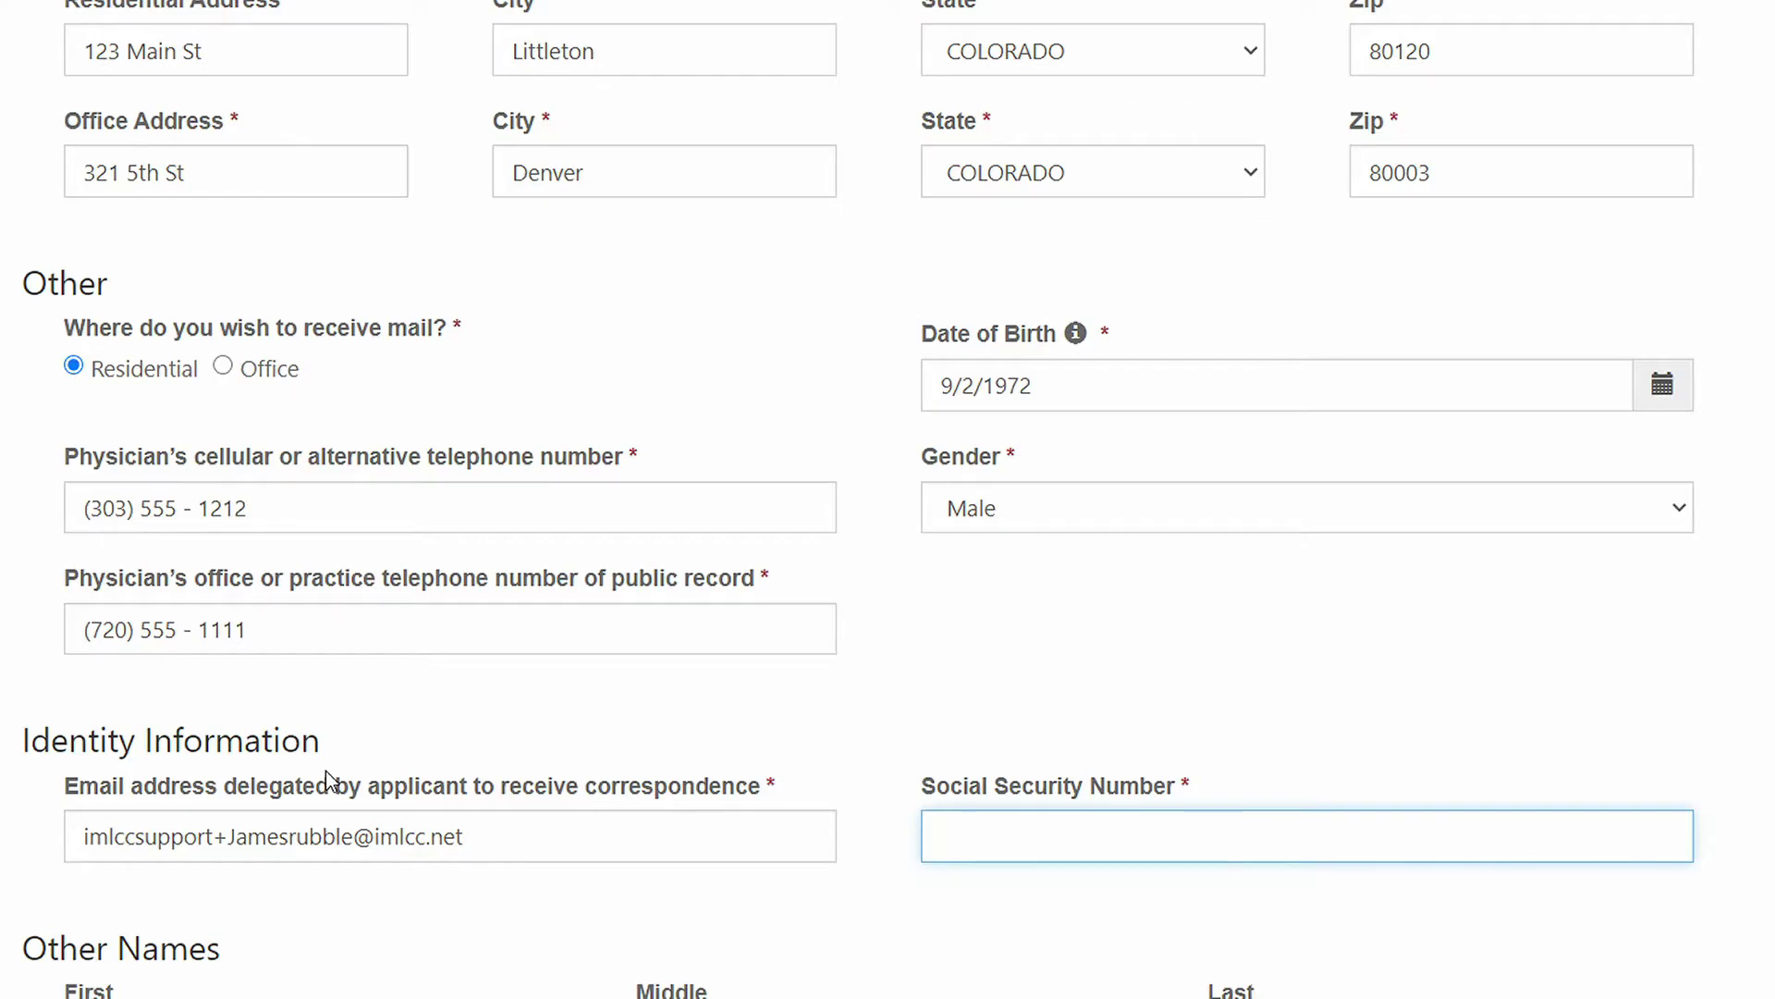
type("123456789")
scroll(41, 855, "down", 5)
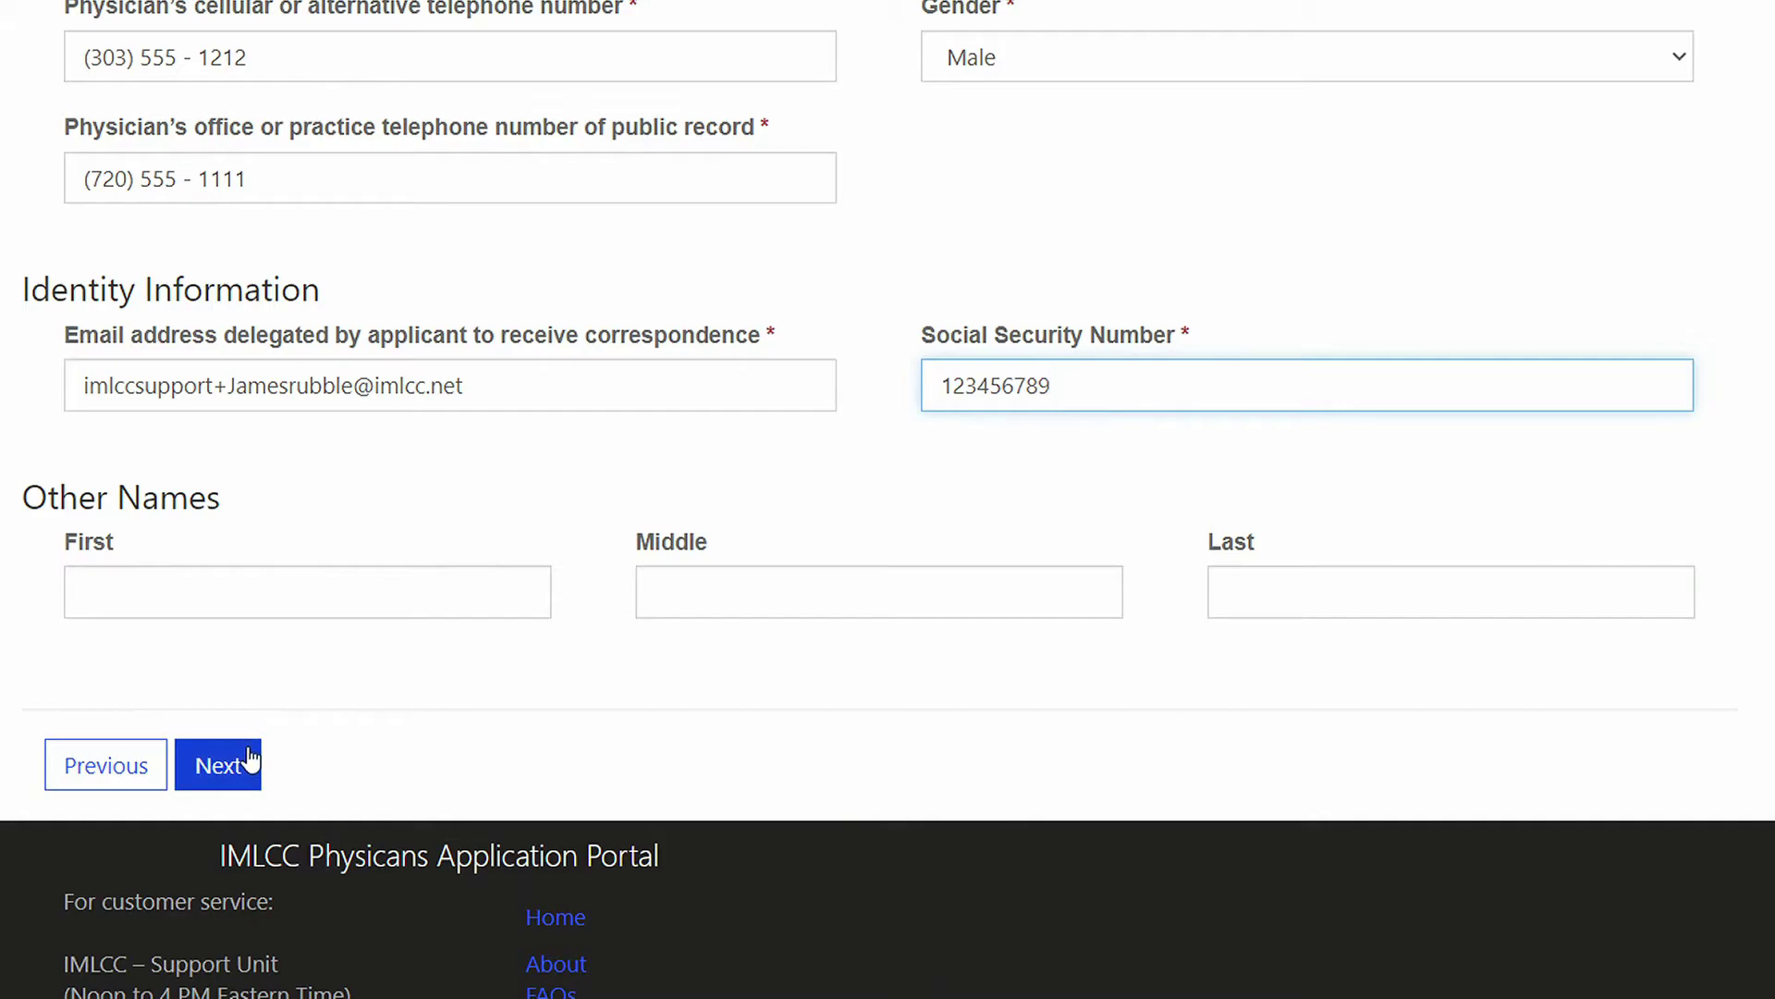
Step: Submit the Core Data step and scroll down the Affidavit/Consent page
left_click(230, 773)
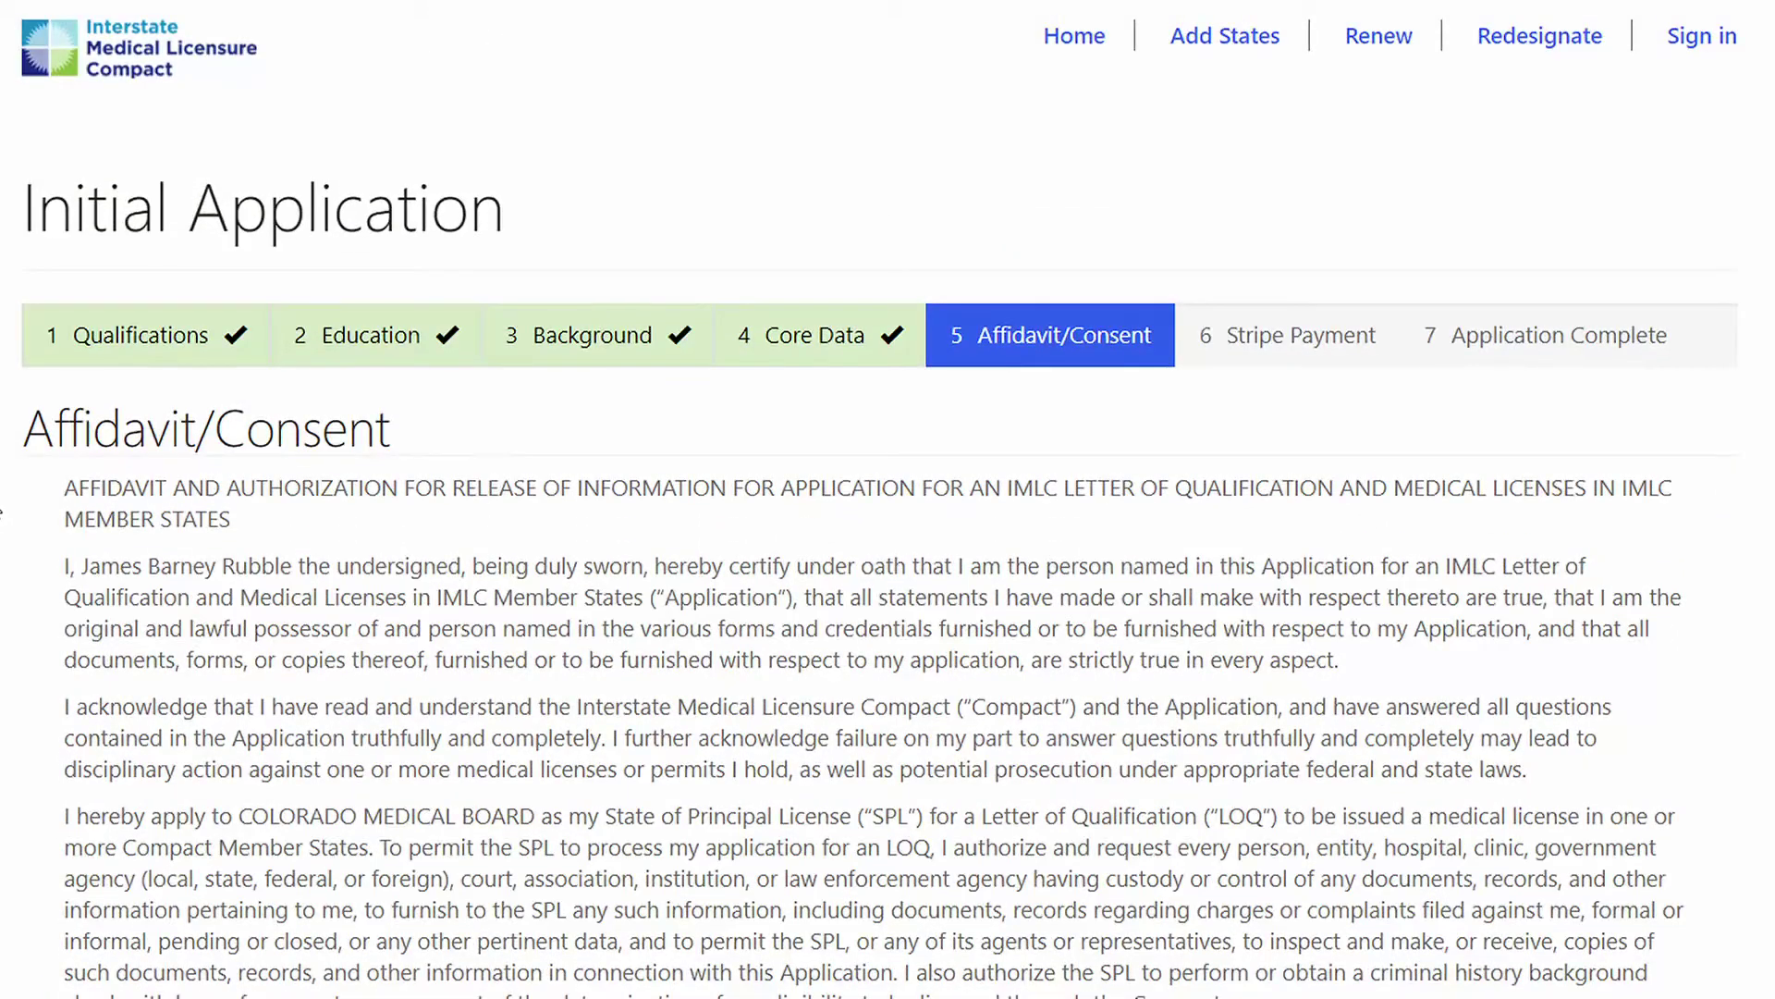
scroll(18, 524, "down", 2)
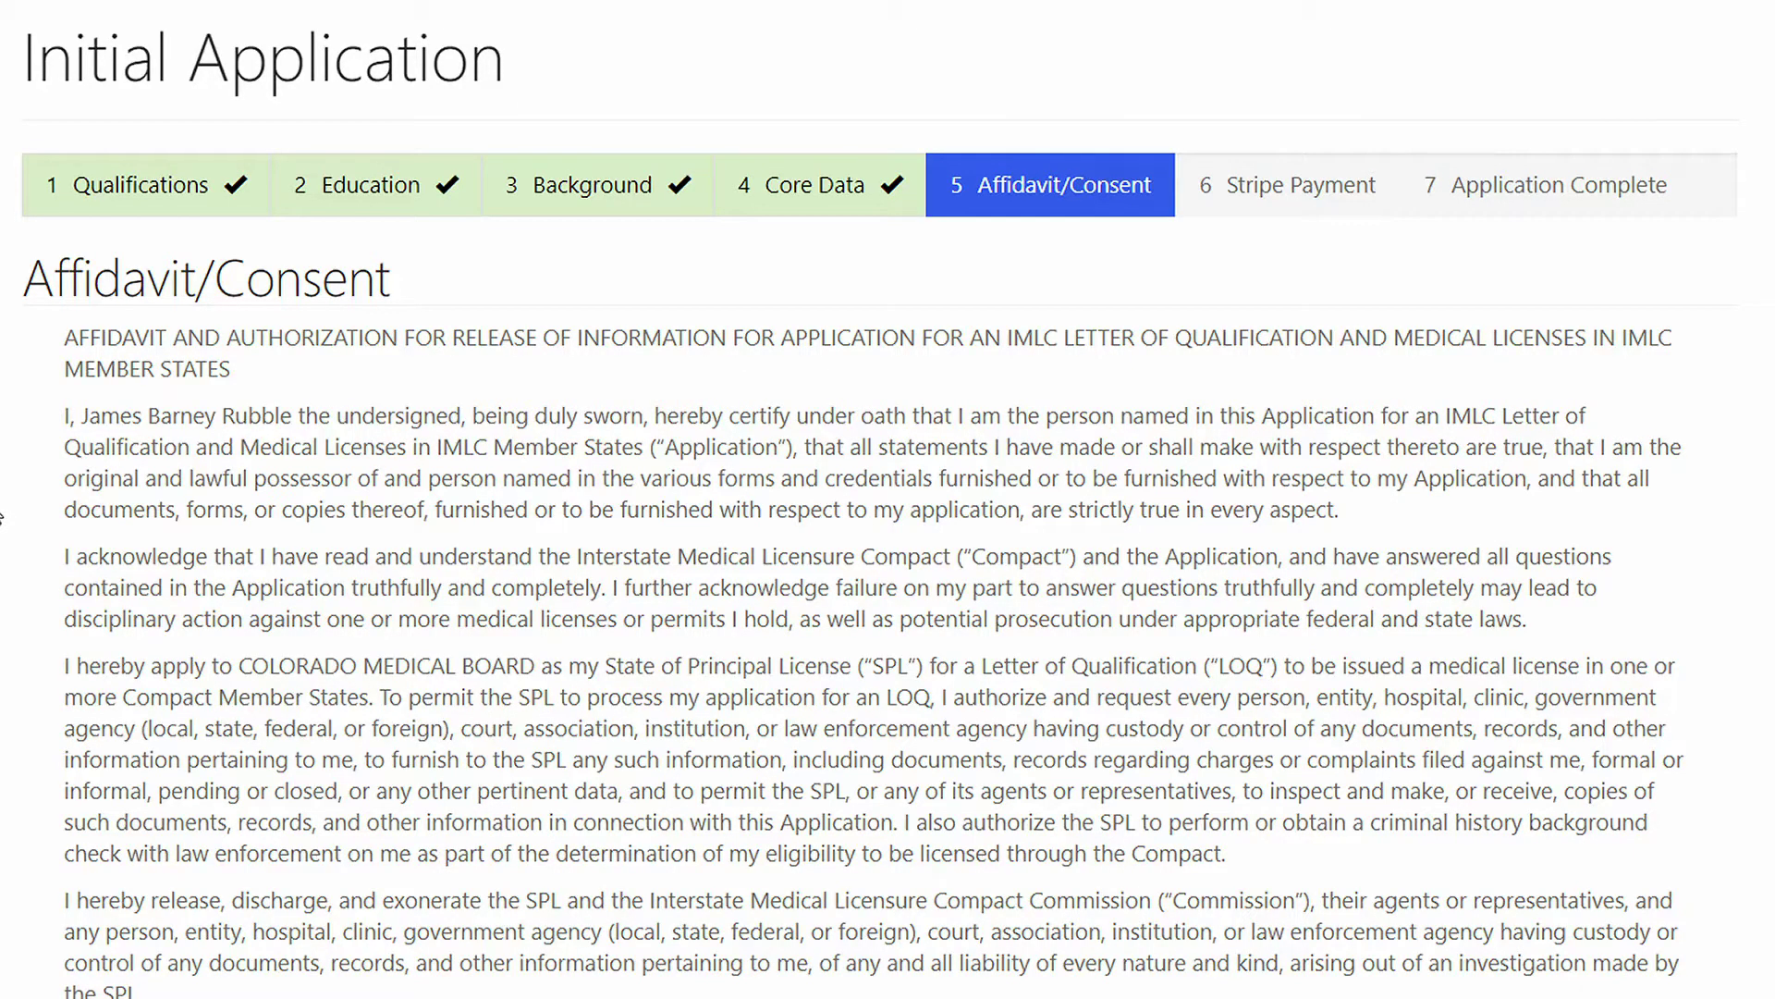
scroll(744, 647, "down", 6)
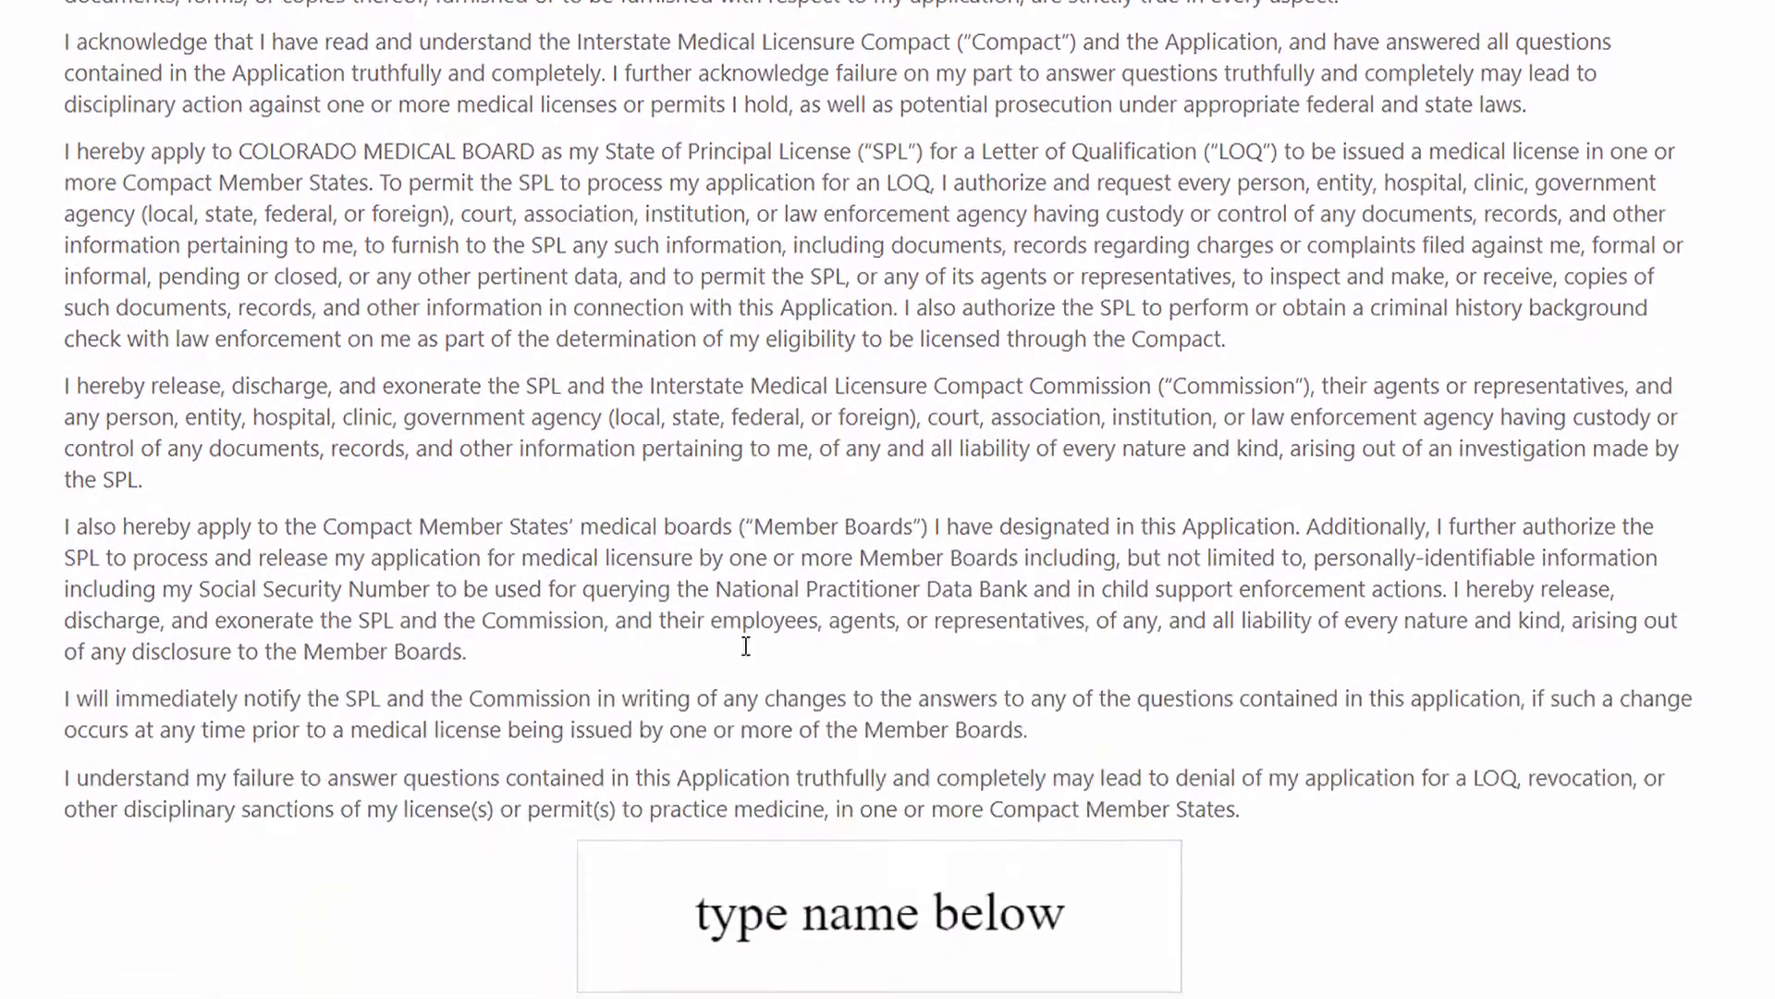
scroll(400, 504, "down", 5)
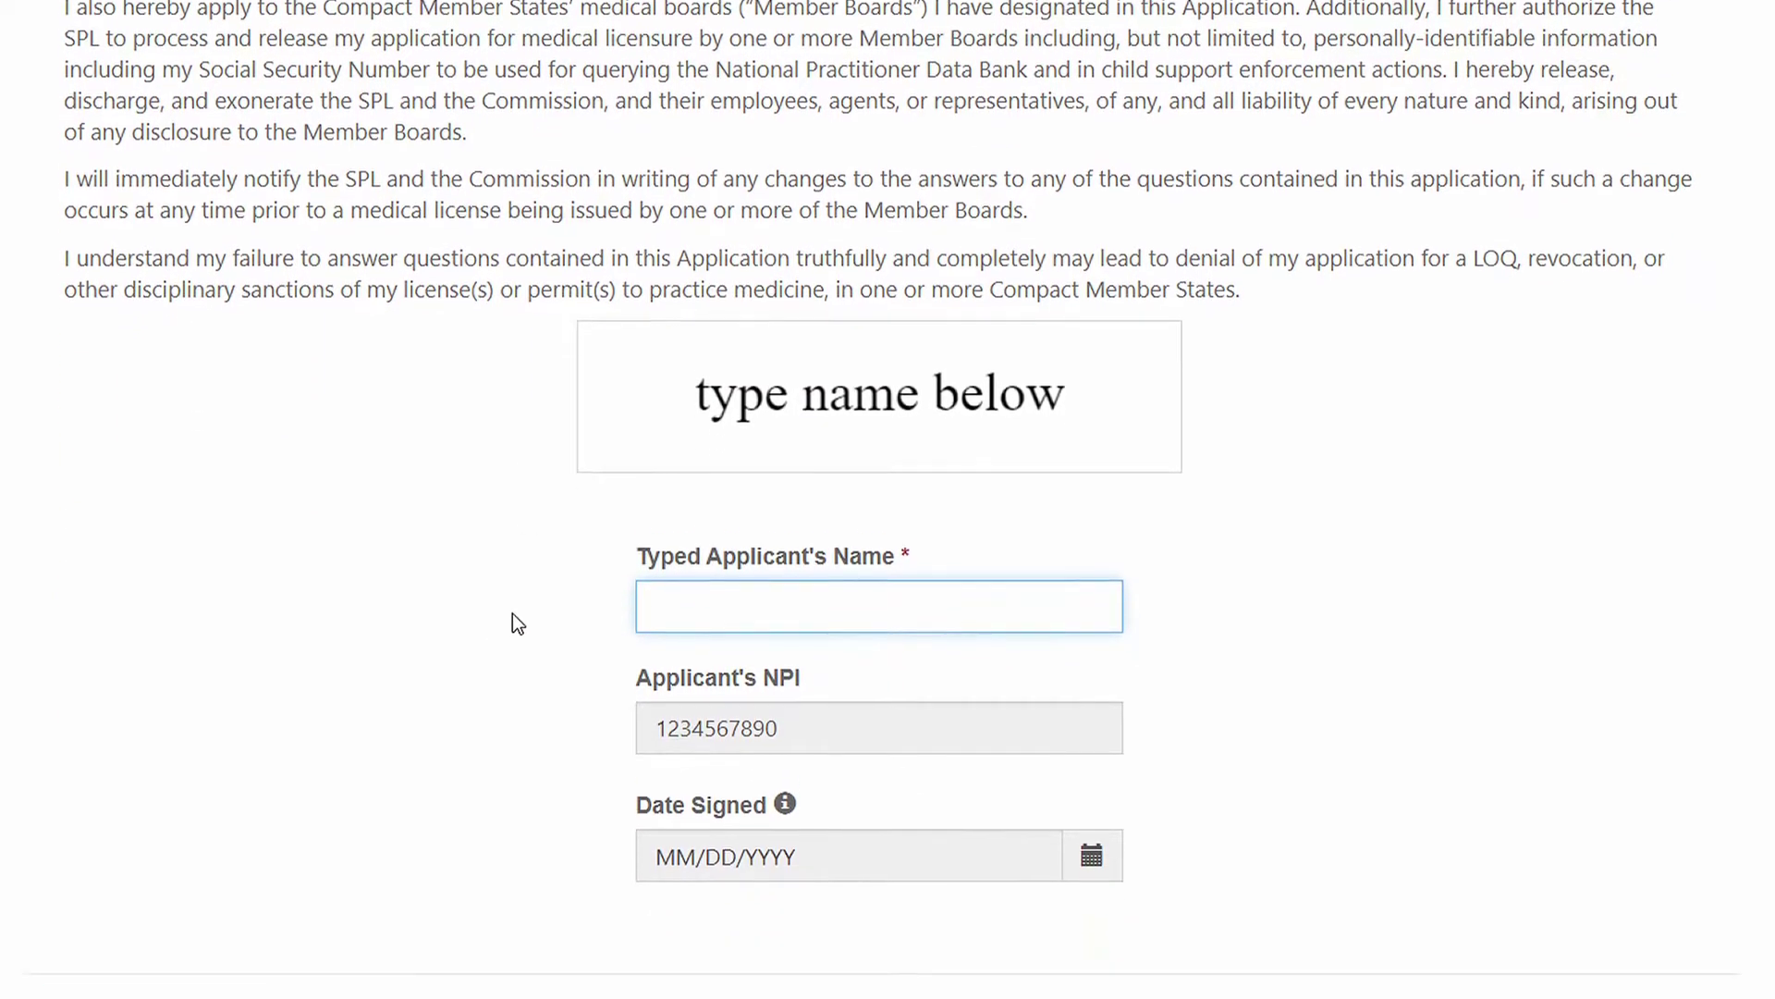
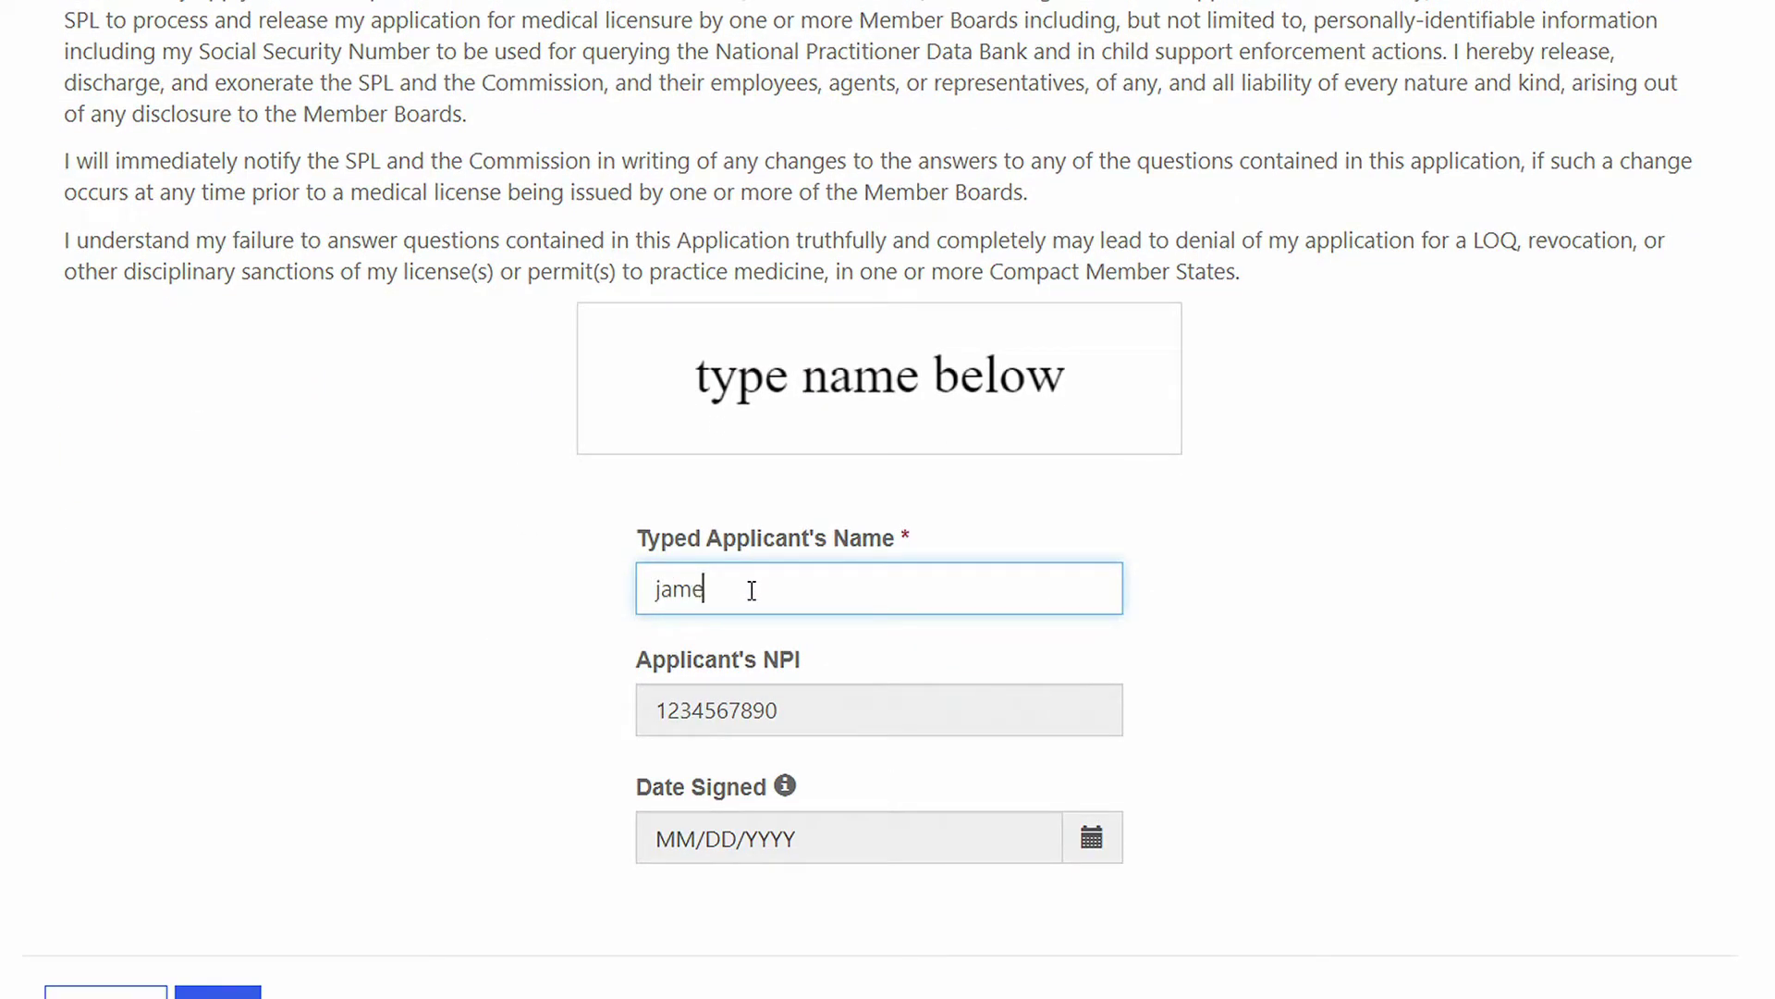
Step: Sign the affidavit with the applicant's typed full name and submit it
key("Tab")
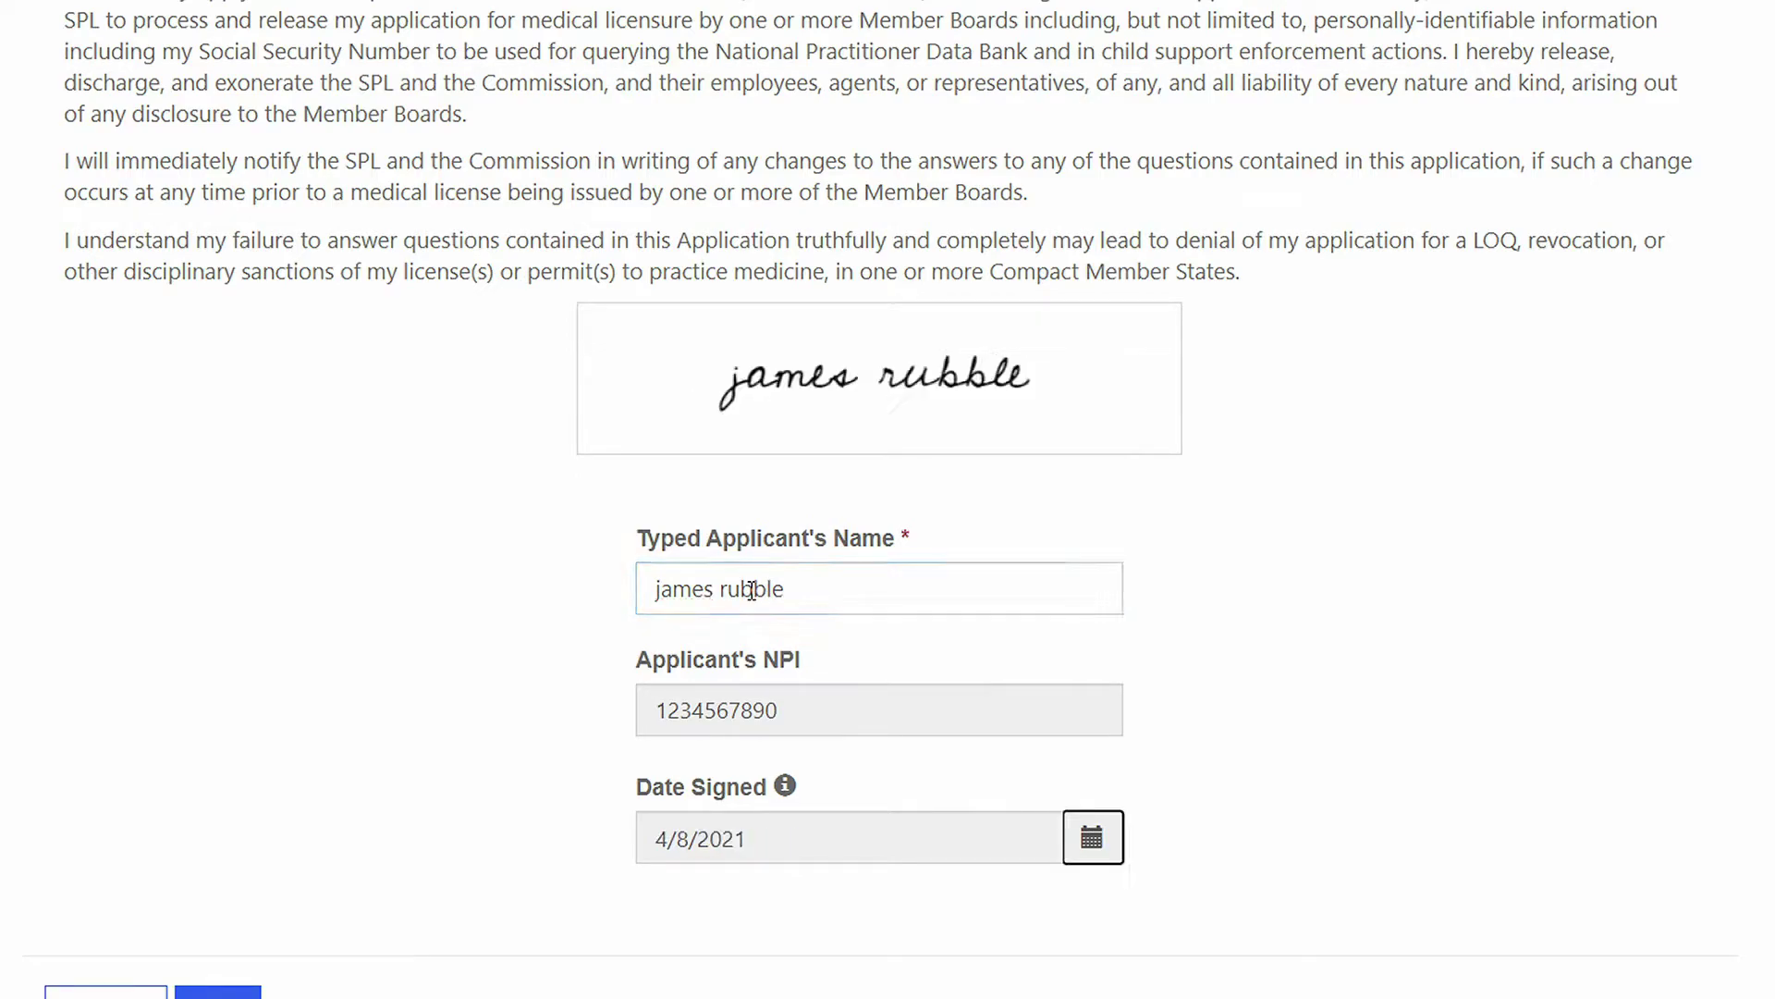
scroll(491, 637, "down", 2)
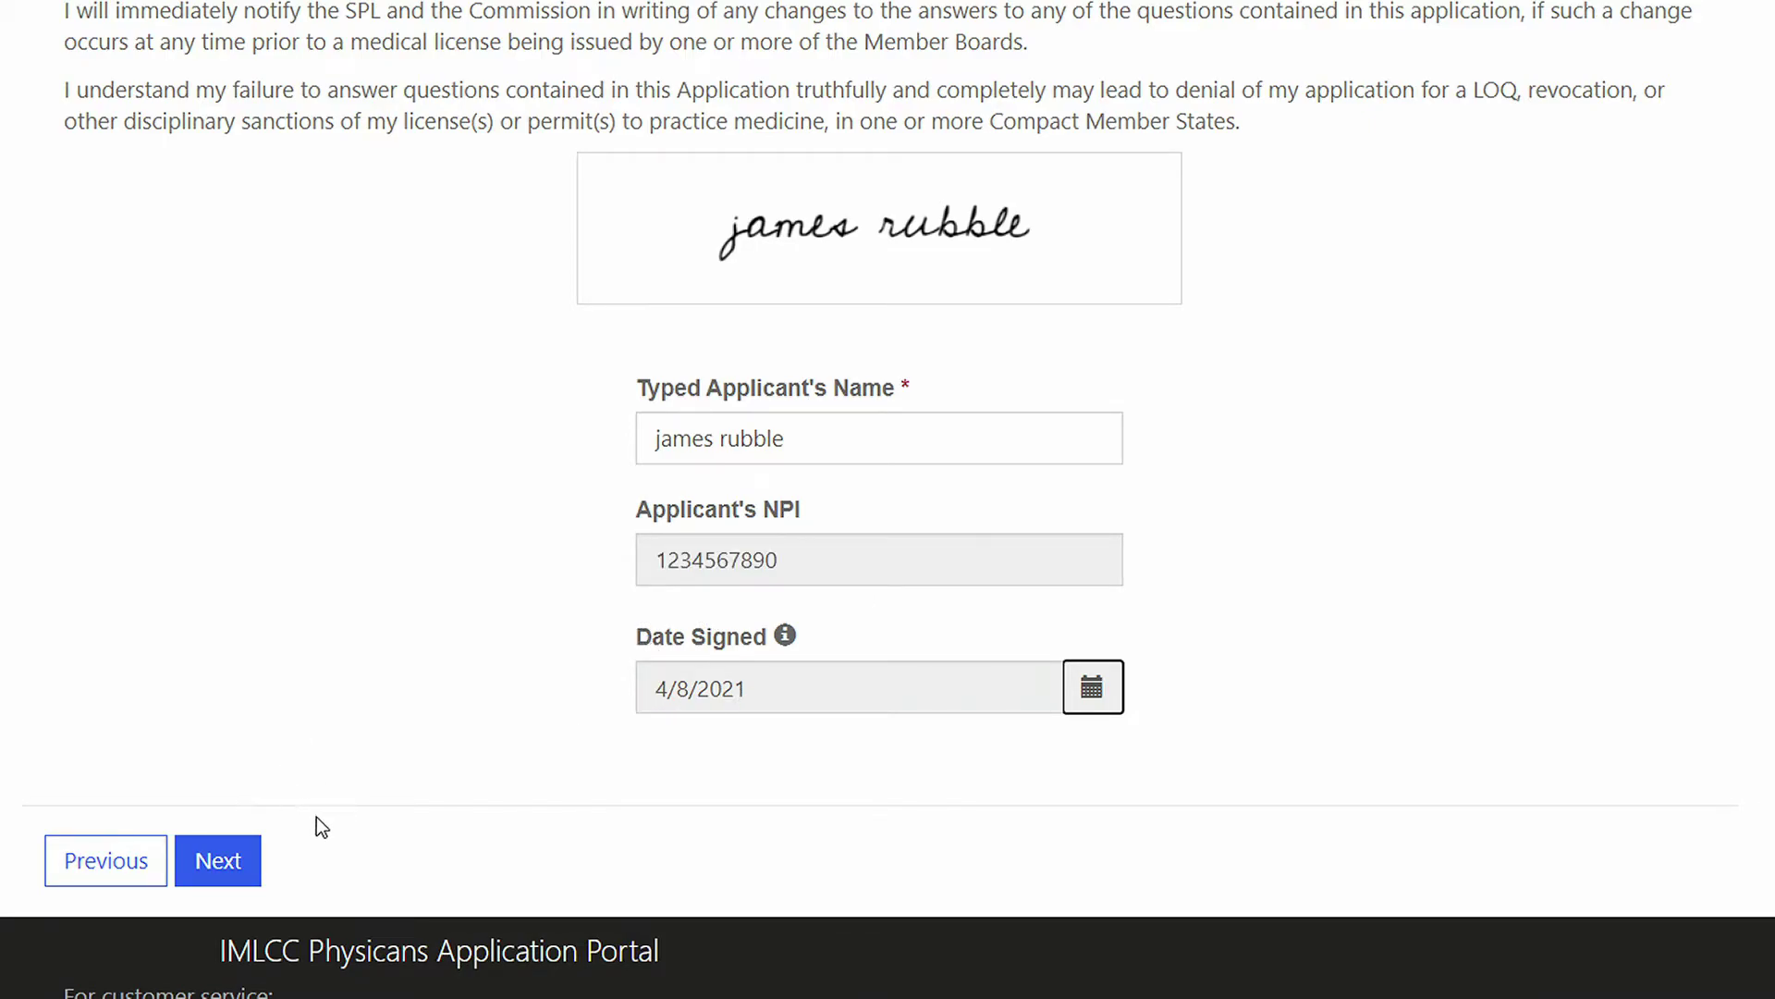
left_click(220, 858)
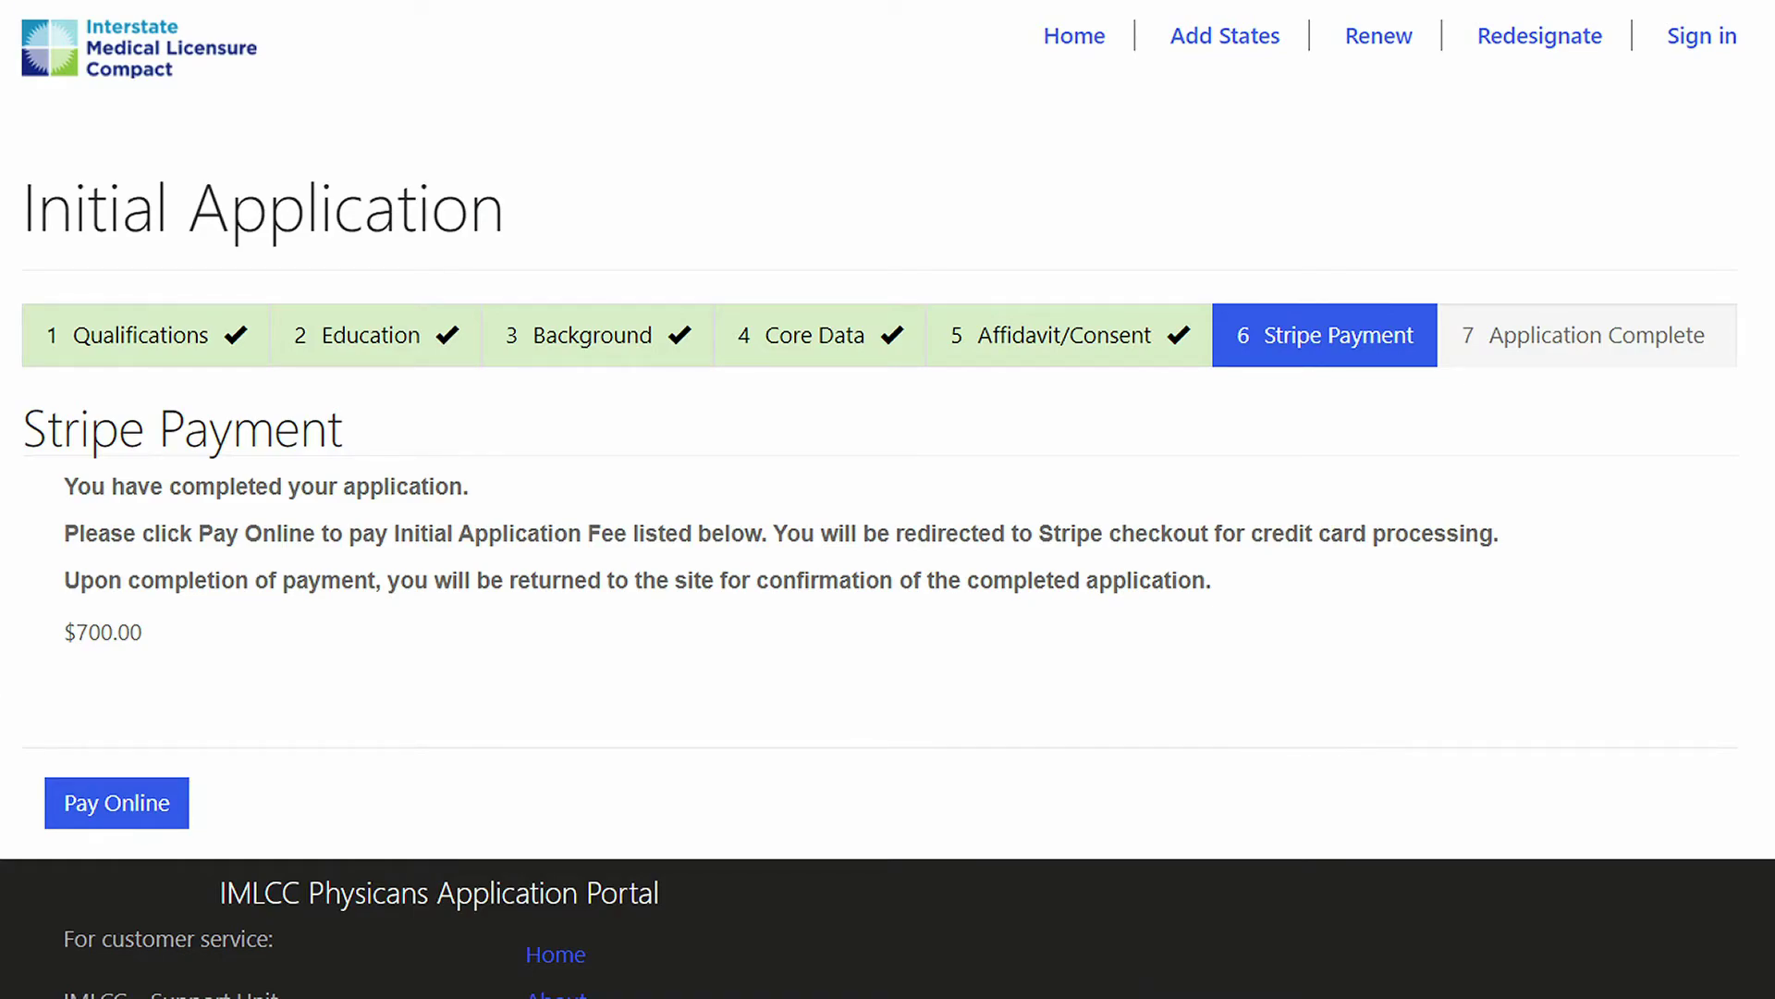
Step: Choose Pay Online for the $700.00 initial application fee
left_click(154, 806)
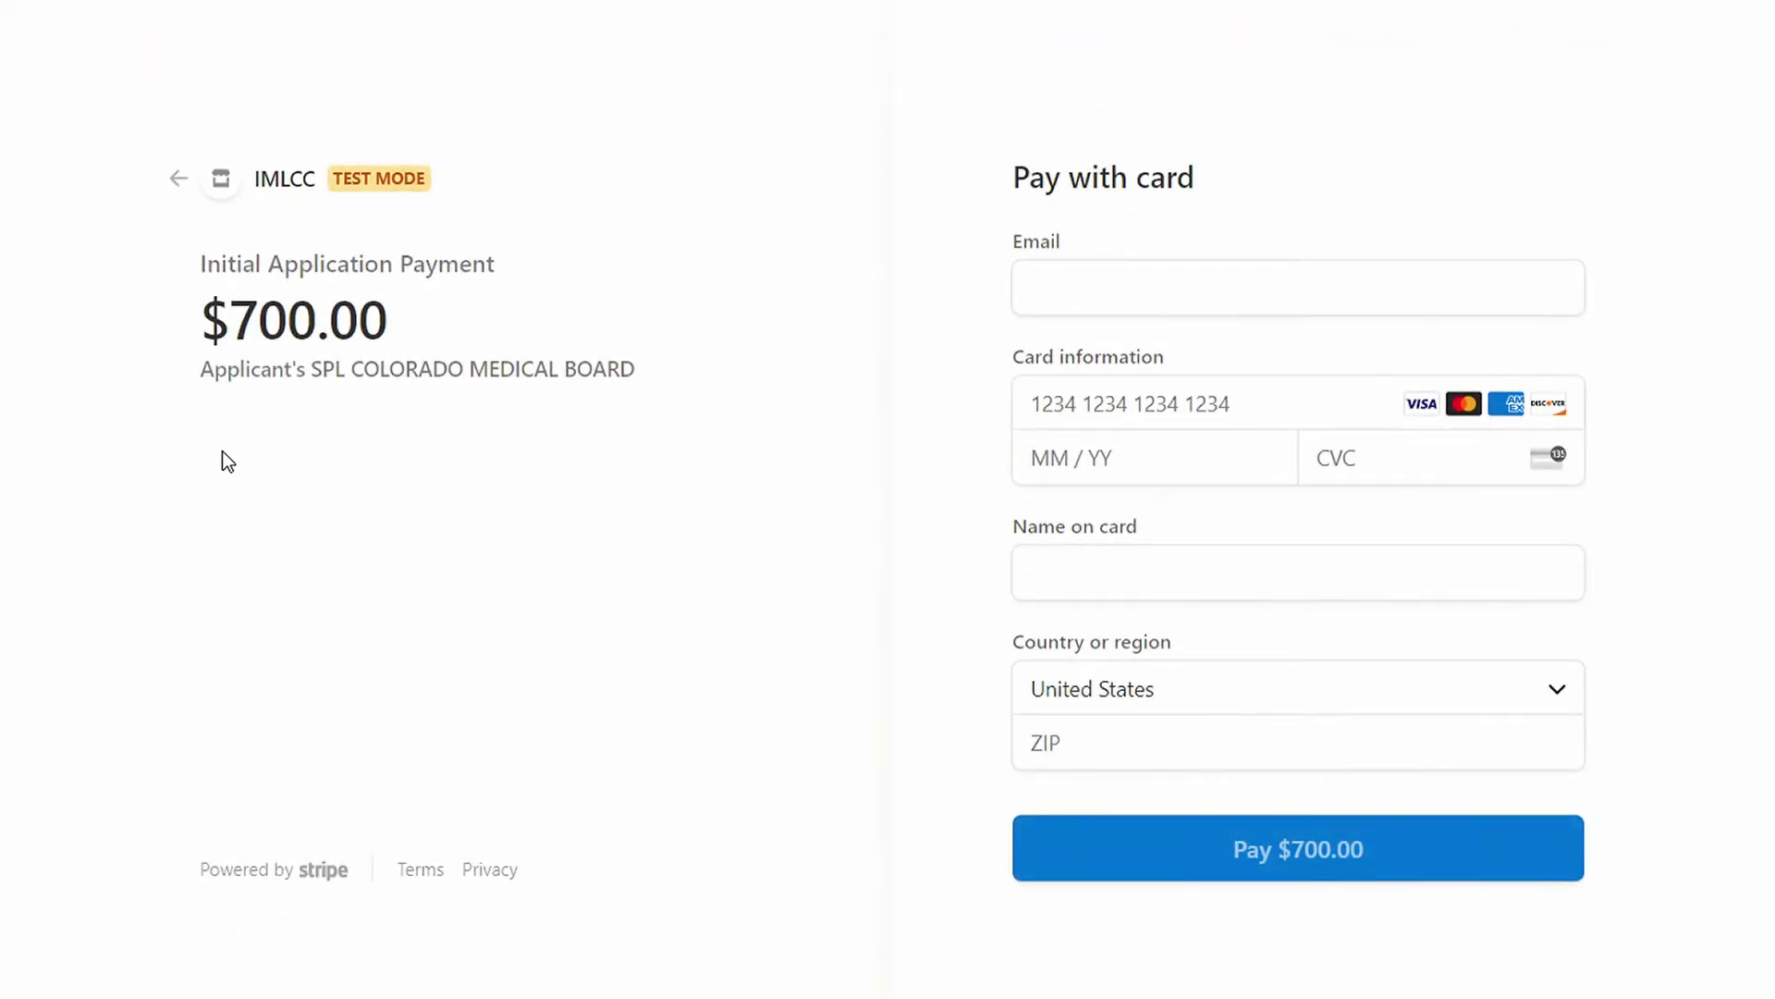
Step: Autofill the saved payment email and enter the test card number, expiry and CVC
left_click(1235, 288)
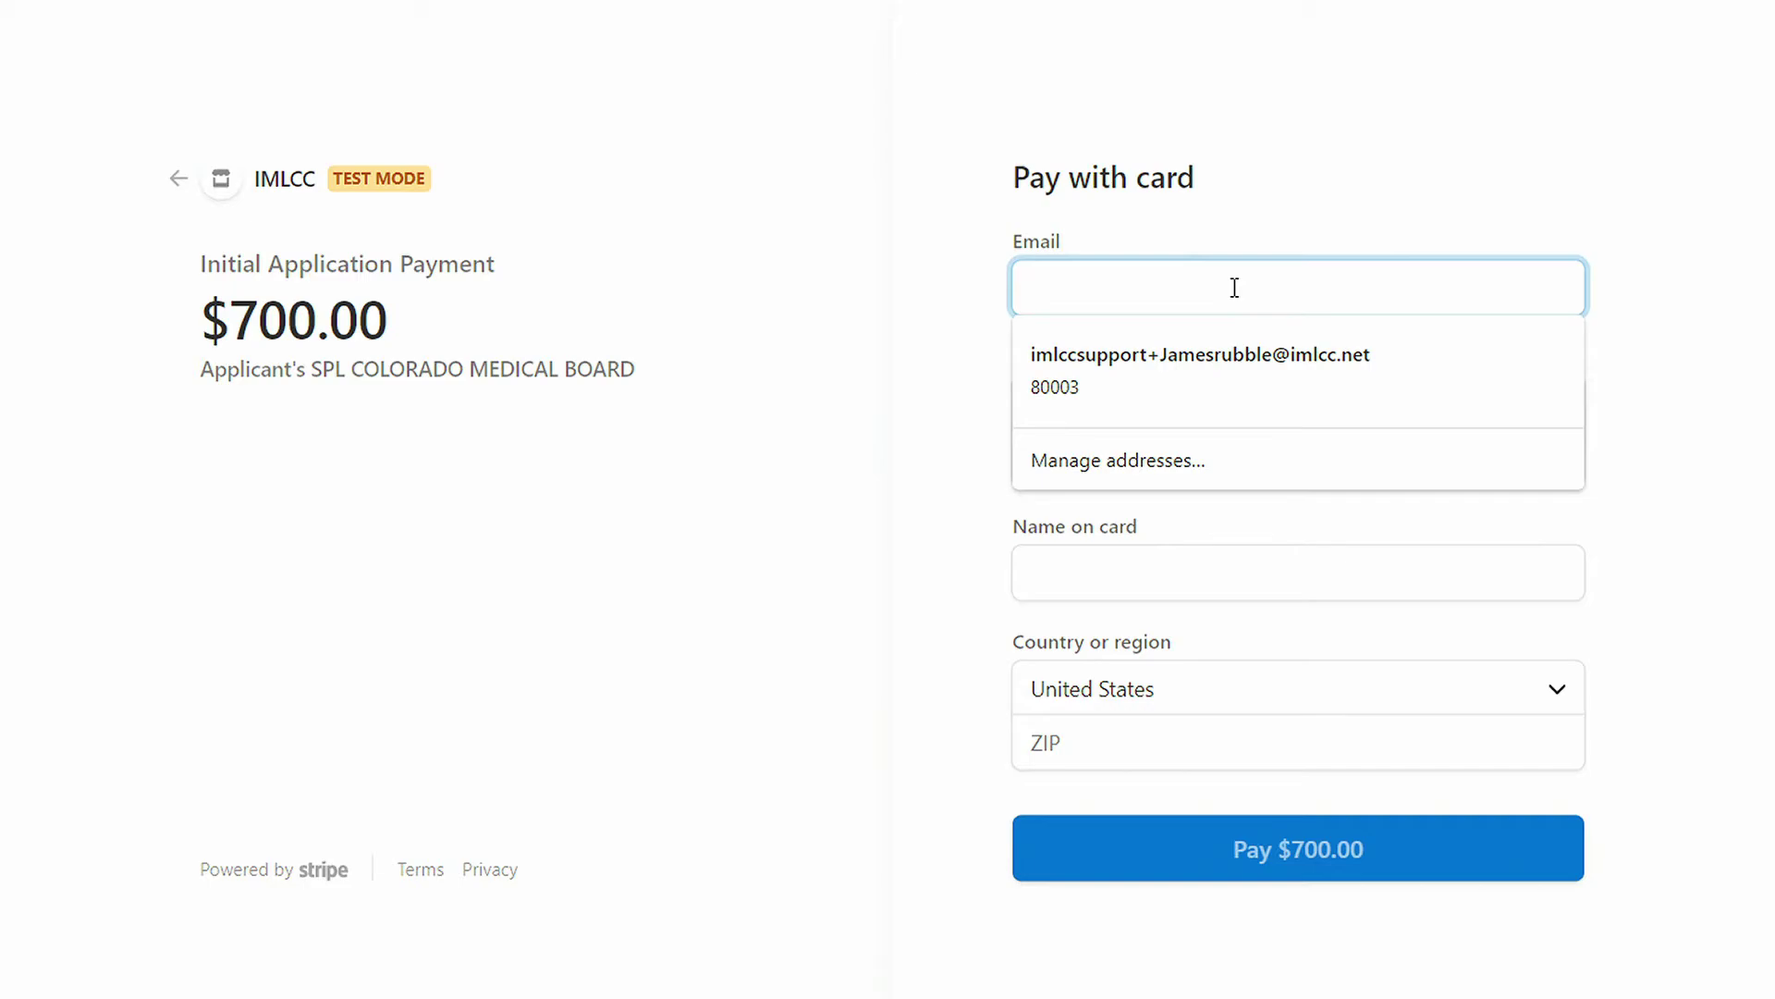
left_click(1217, 353)
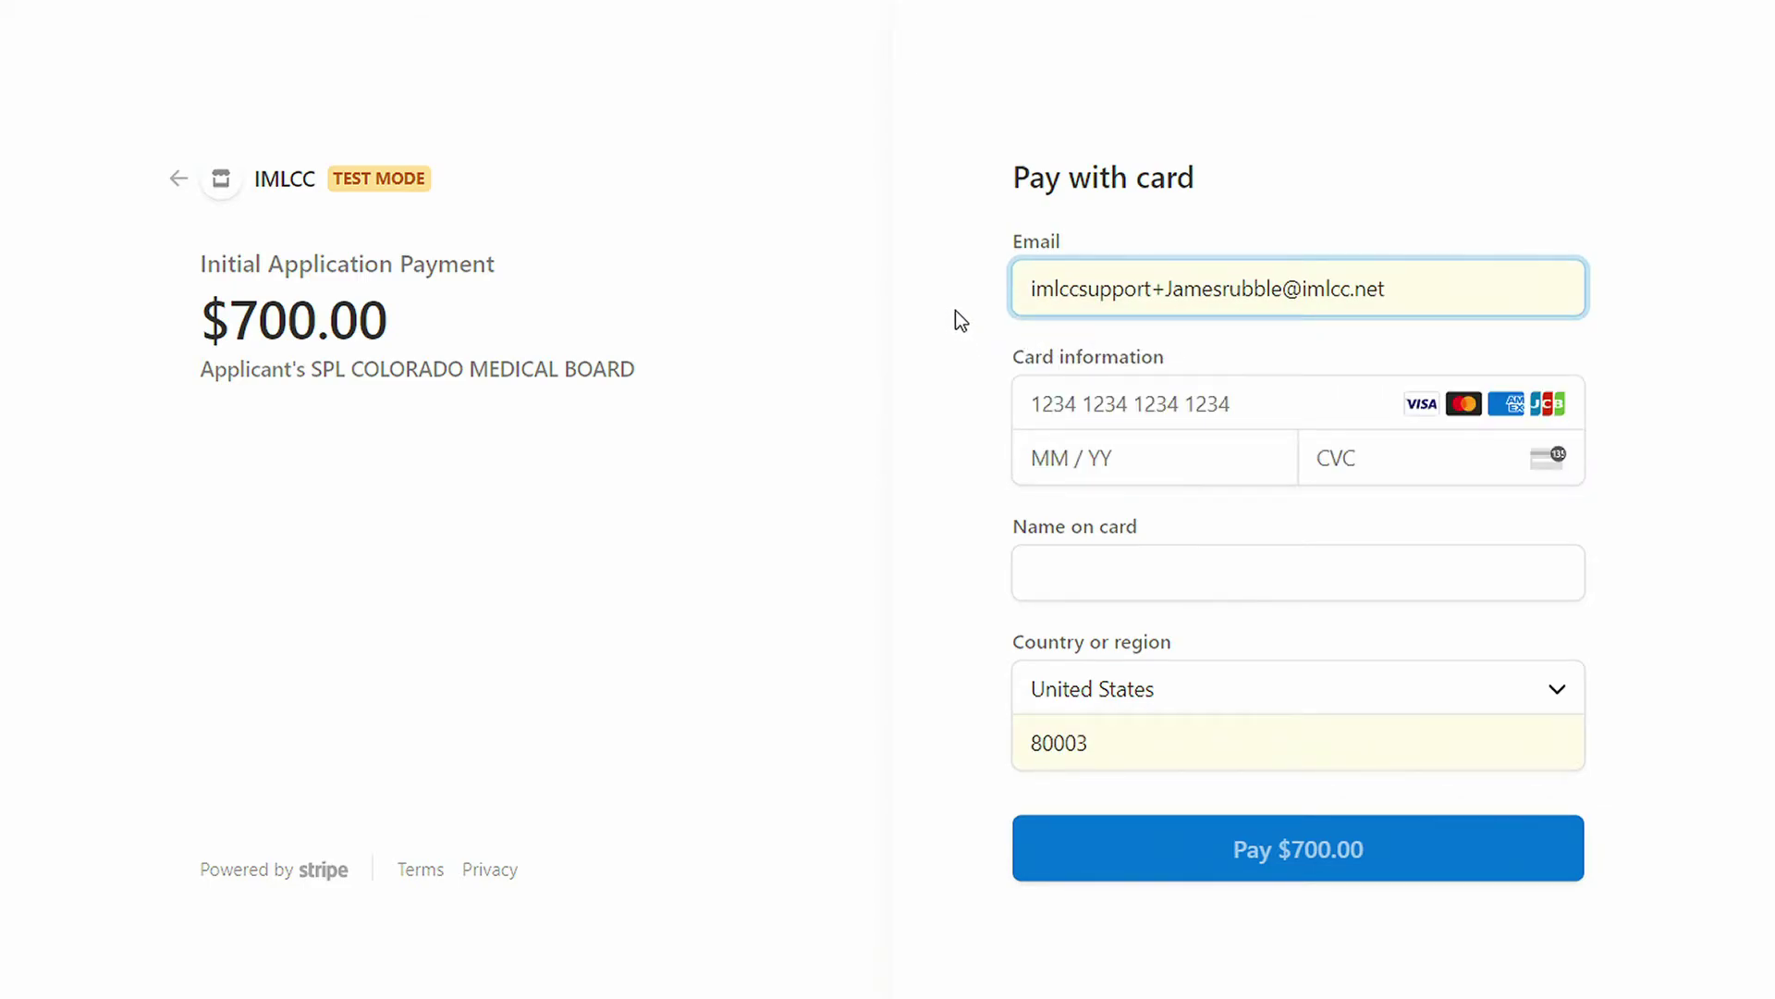
key("Tab")
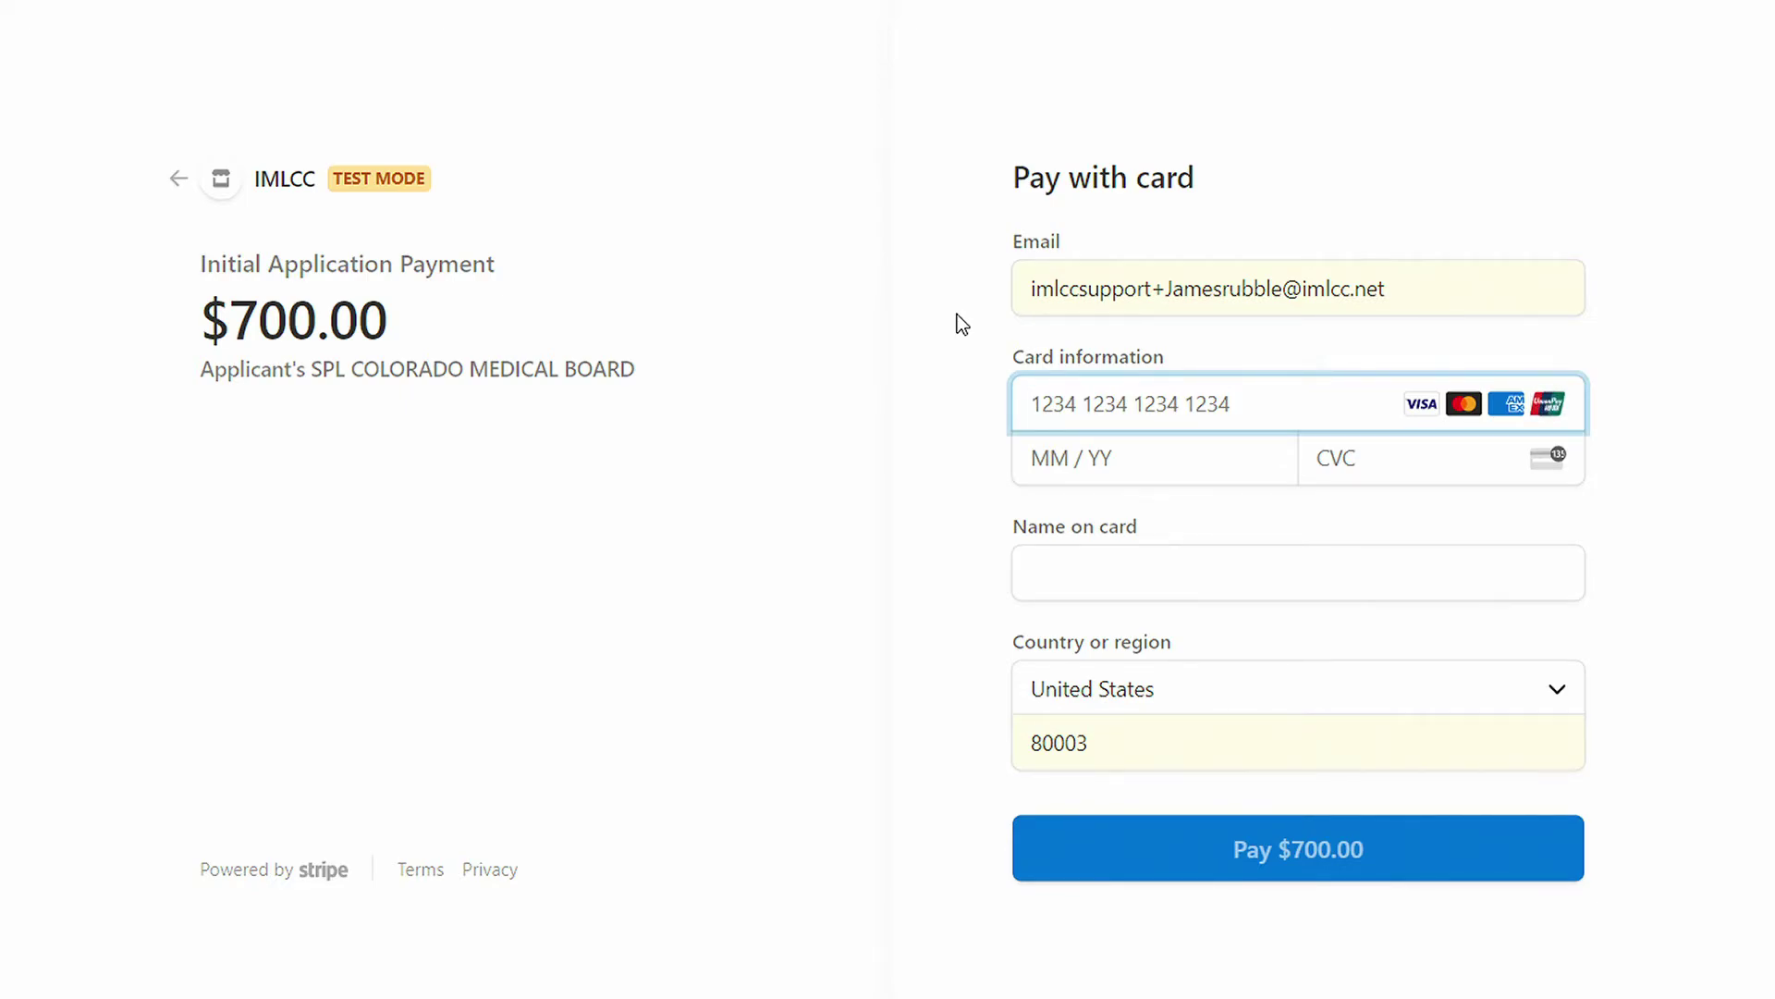
type("4242424242424")
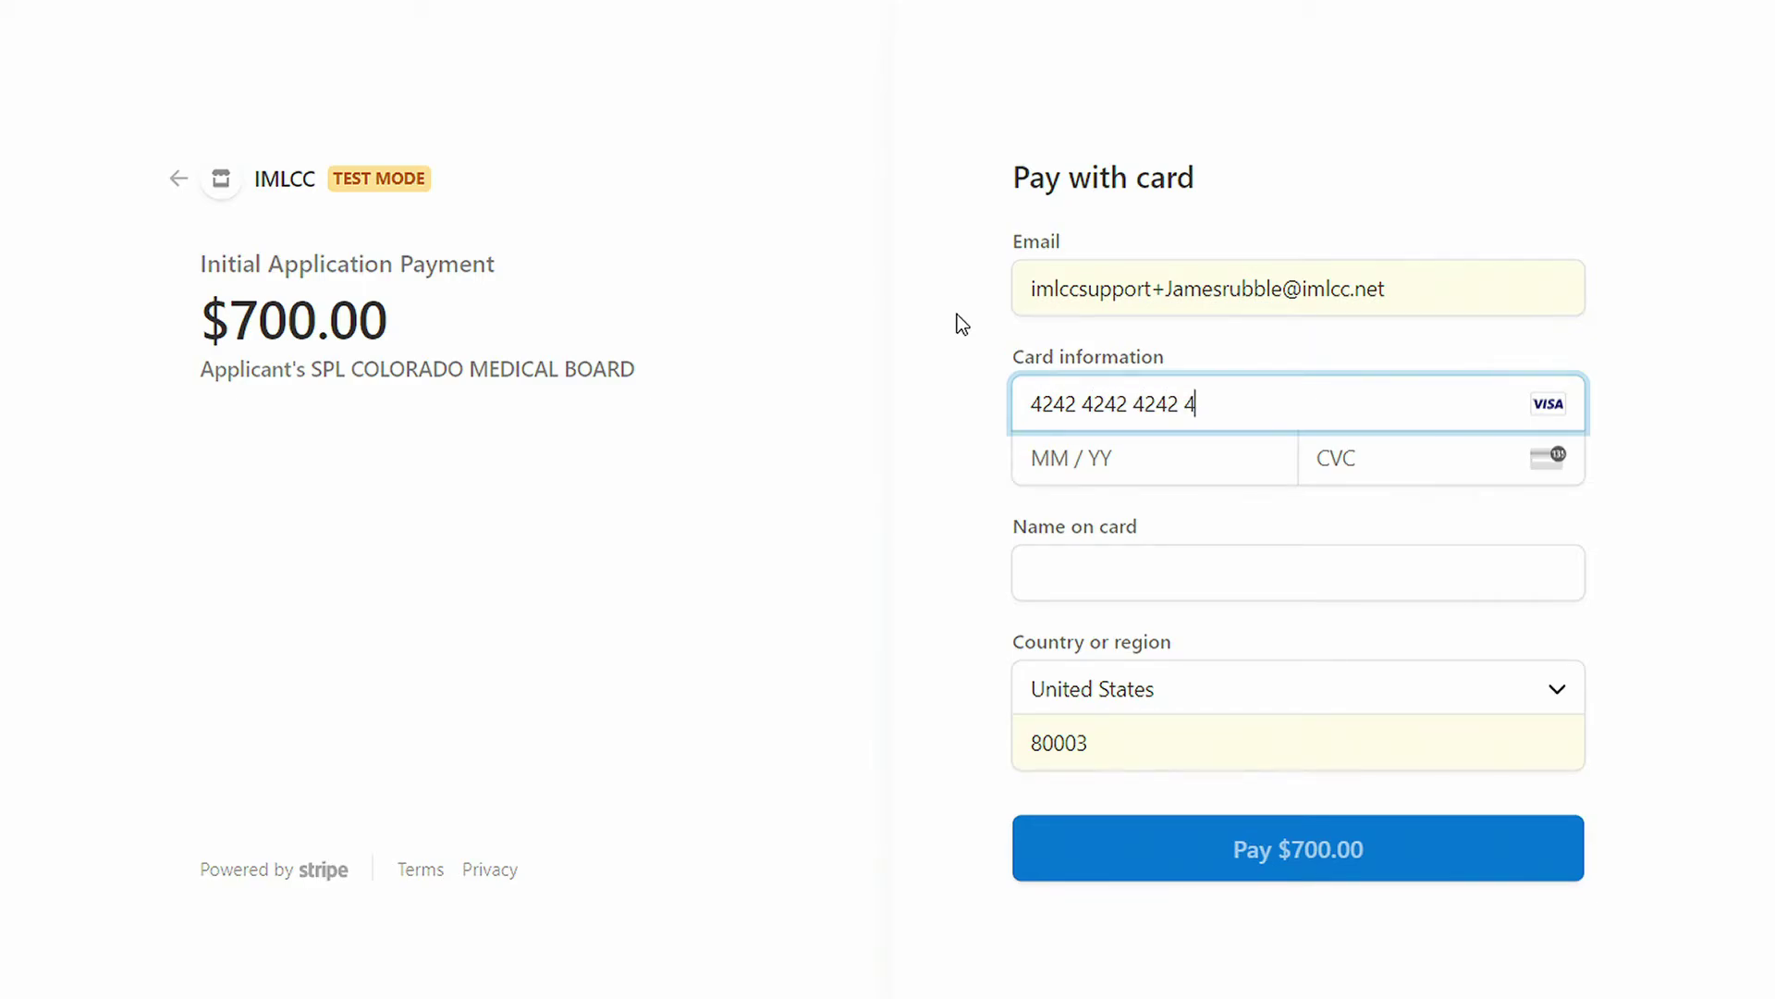
type("242")
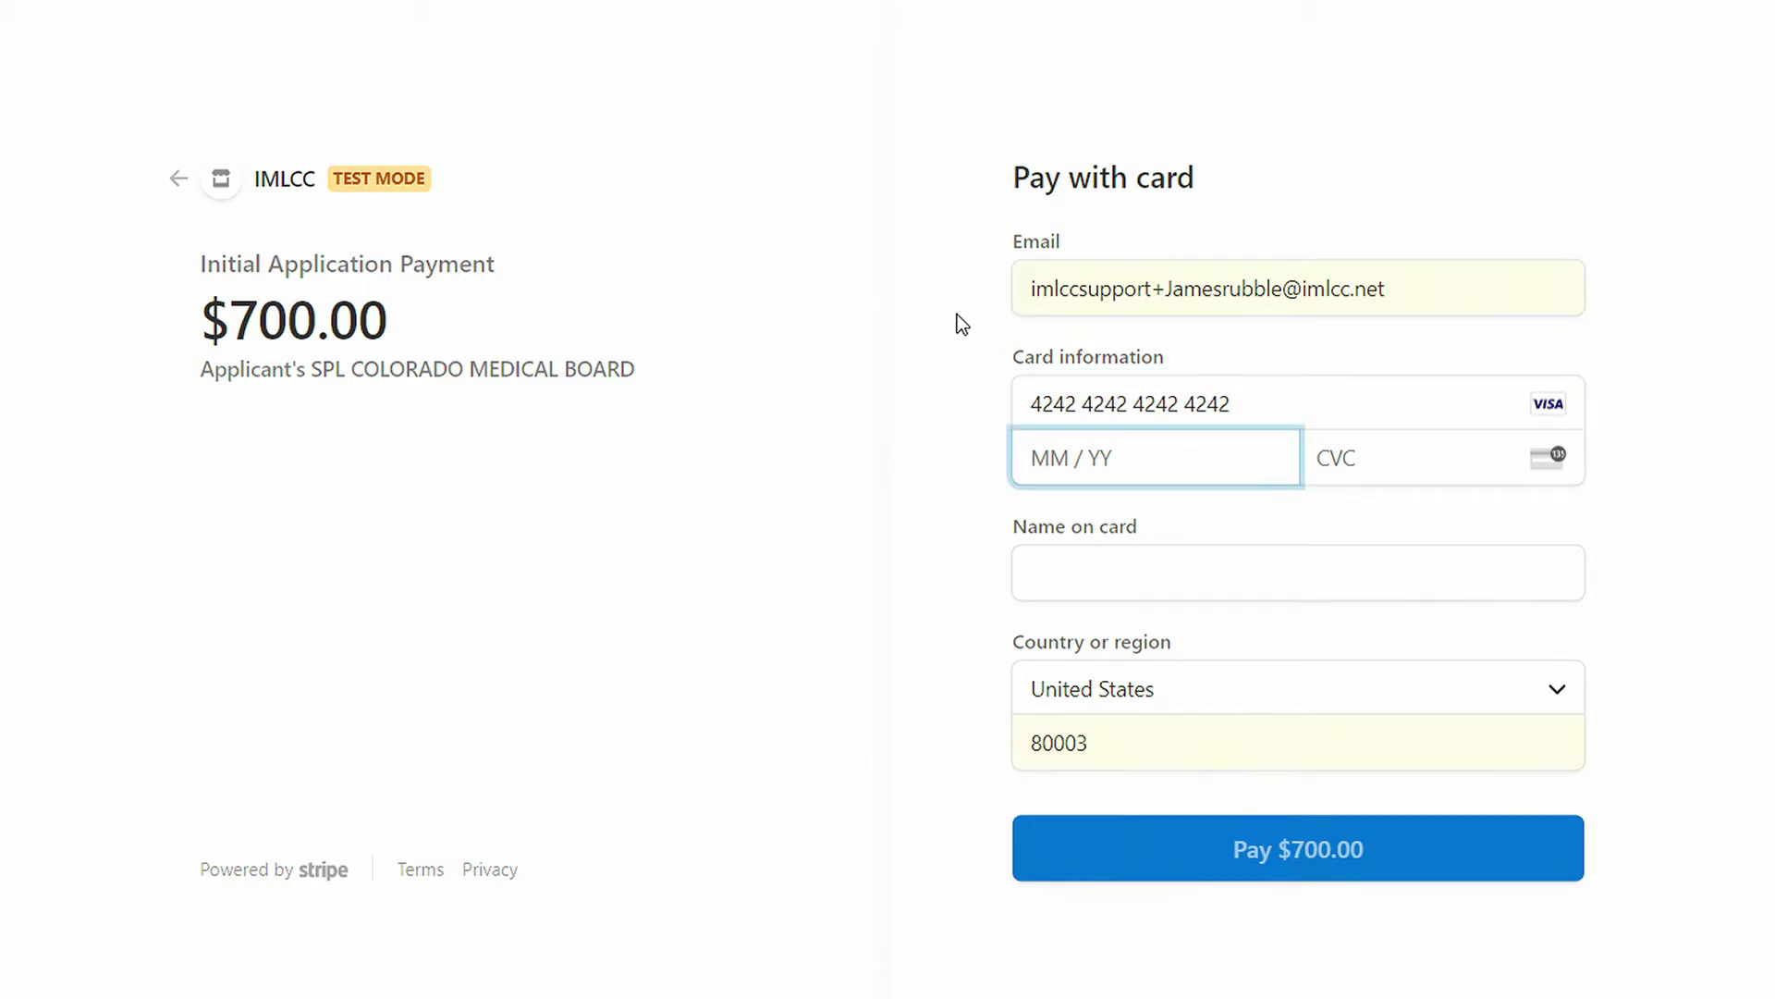
type("0422")
type("424")
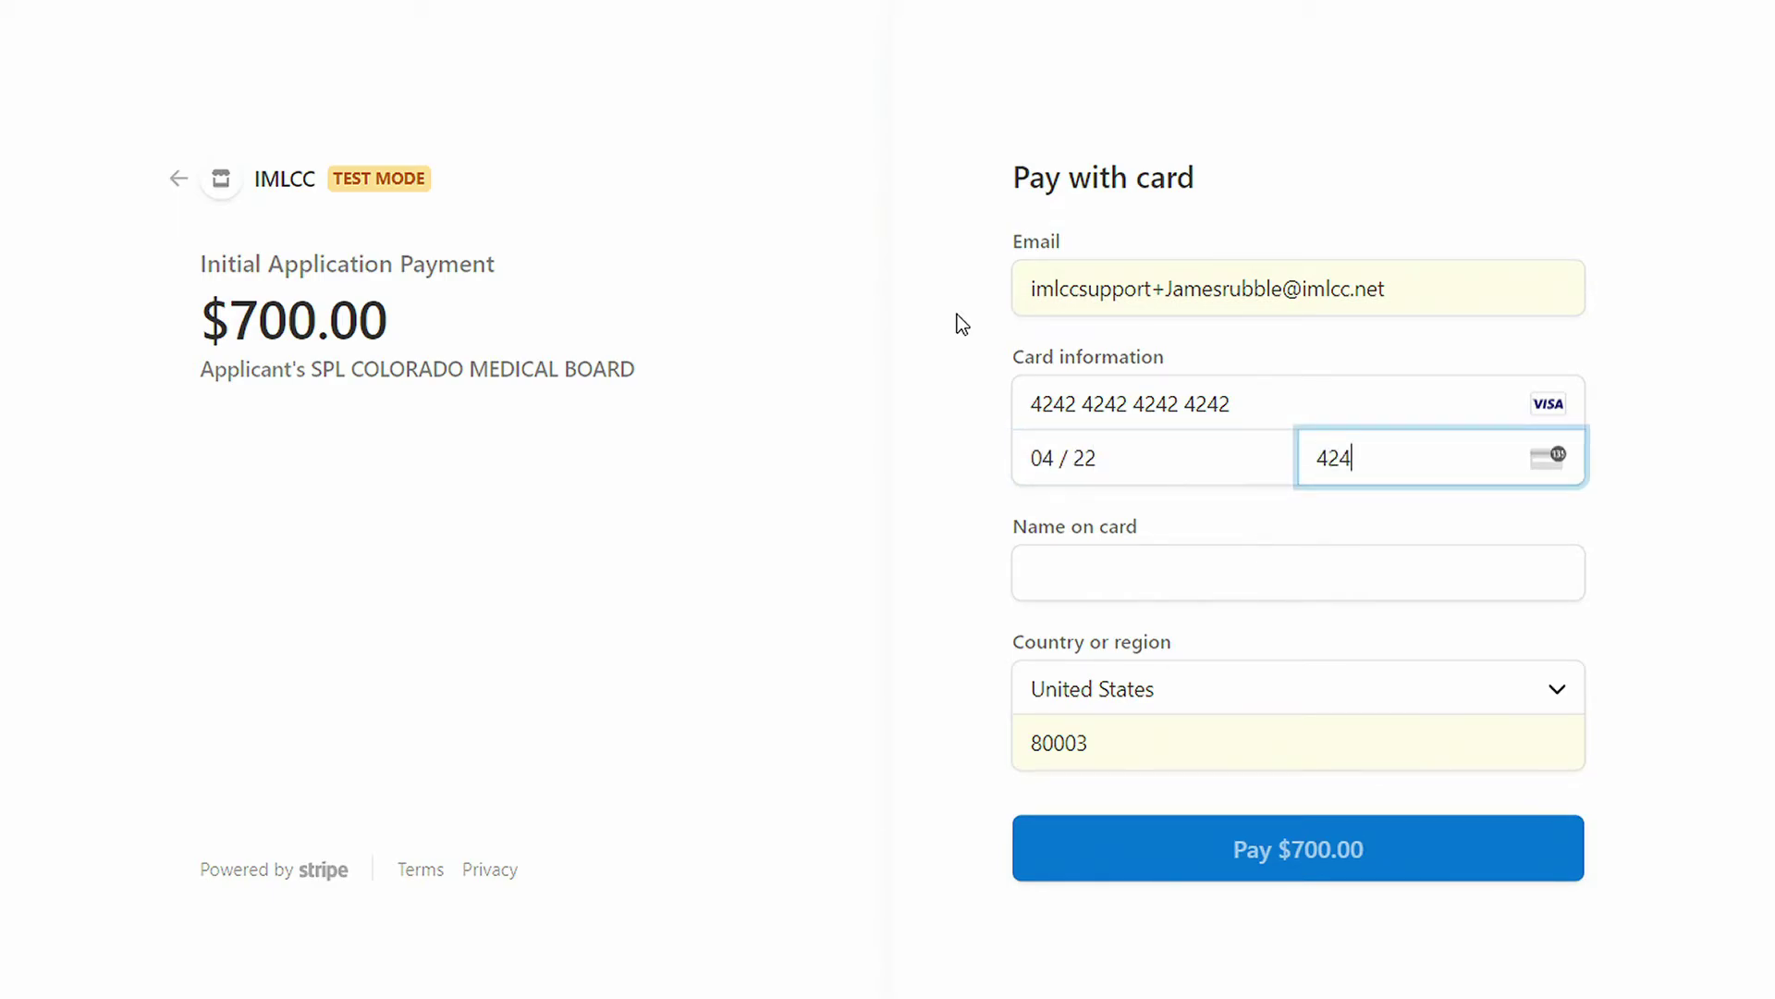
Step: Enter the cardholder's name and ZIP code, then pay $700.00
key("Tab")
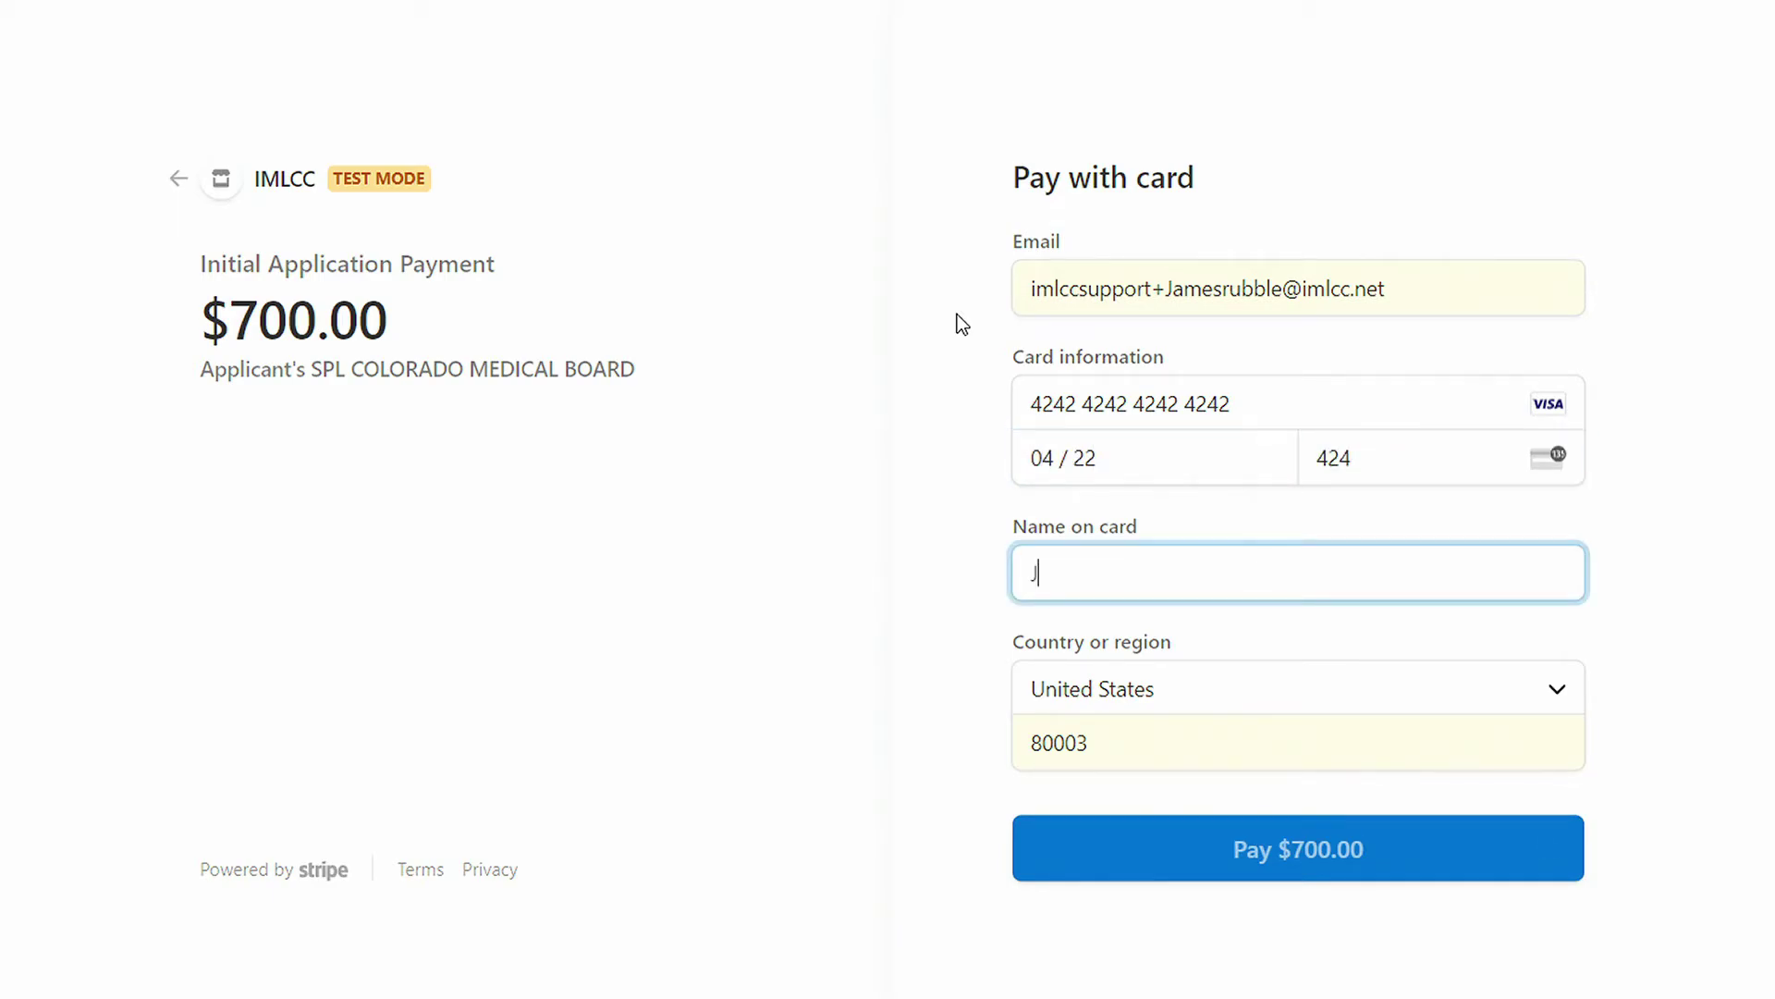
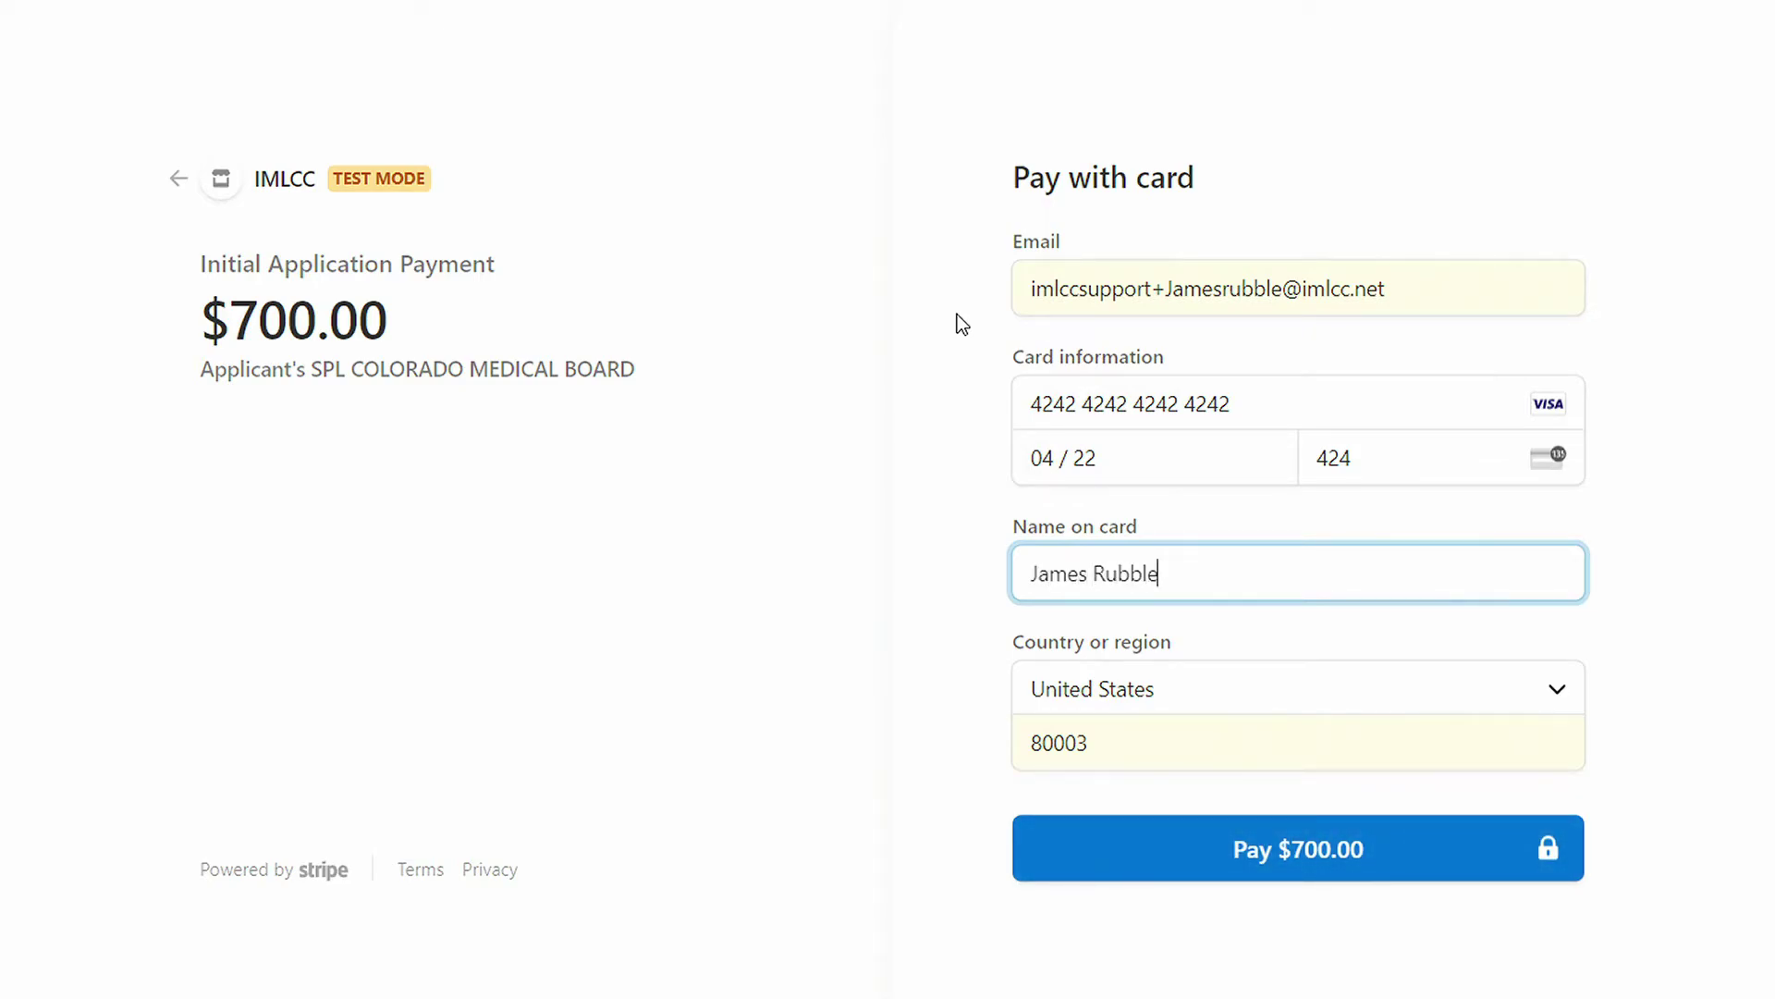
key("Tab")
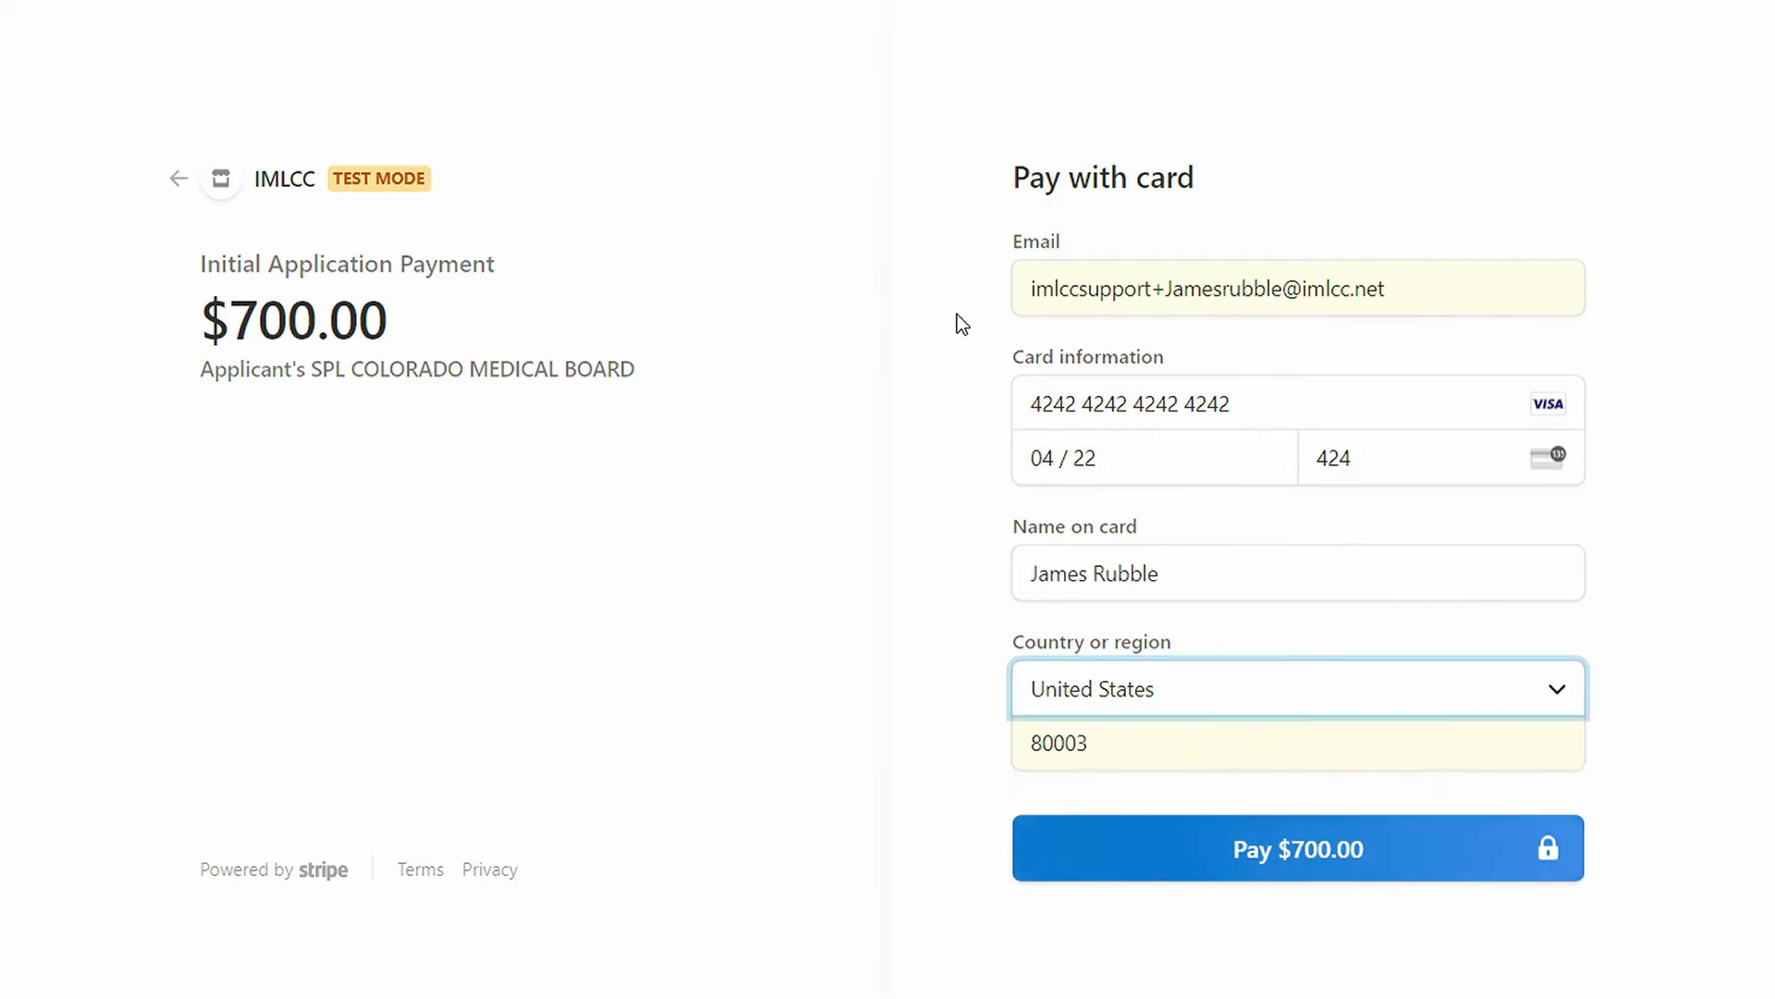
key("Tab")
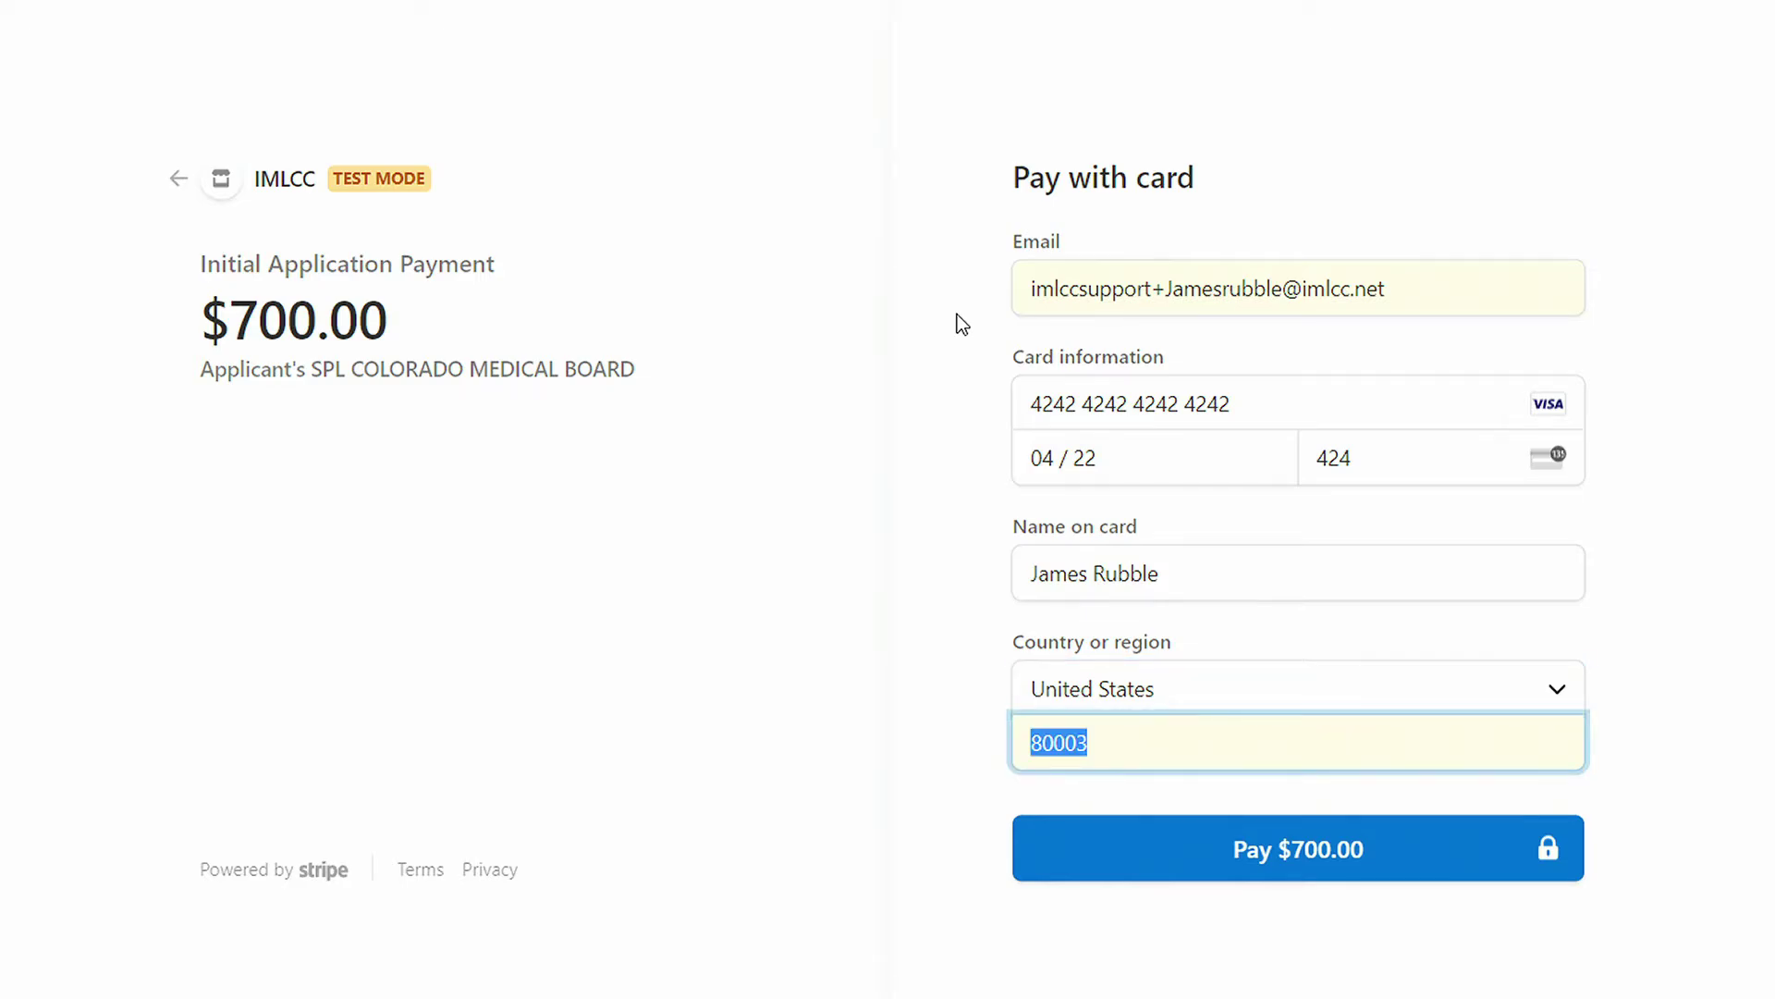
type("80003")
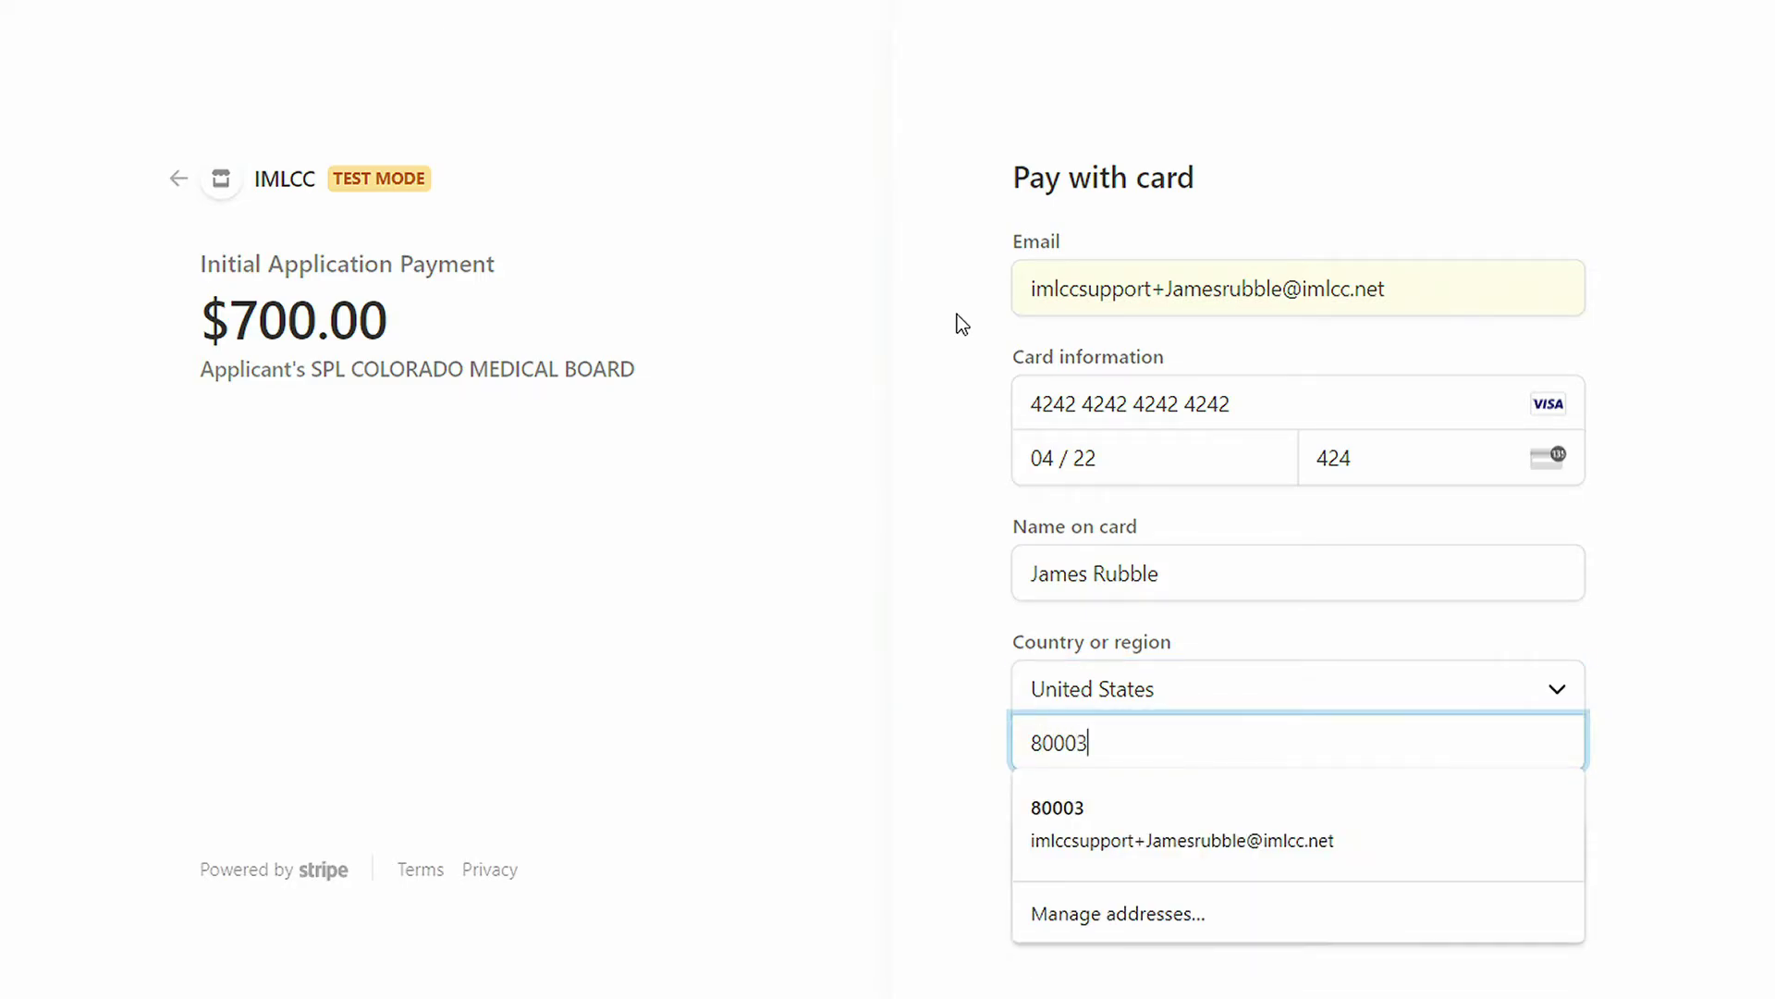
left_click(961, 323)
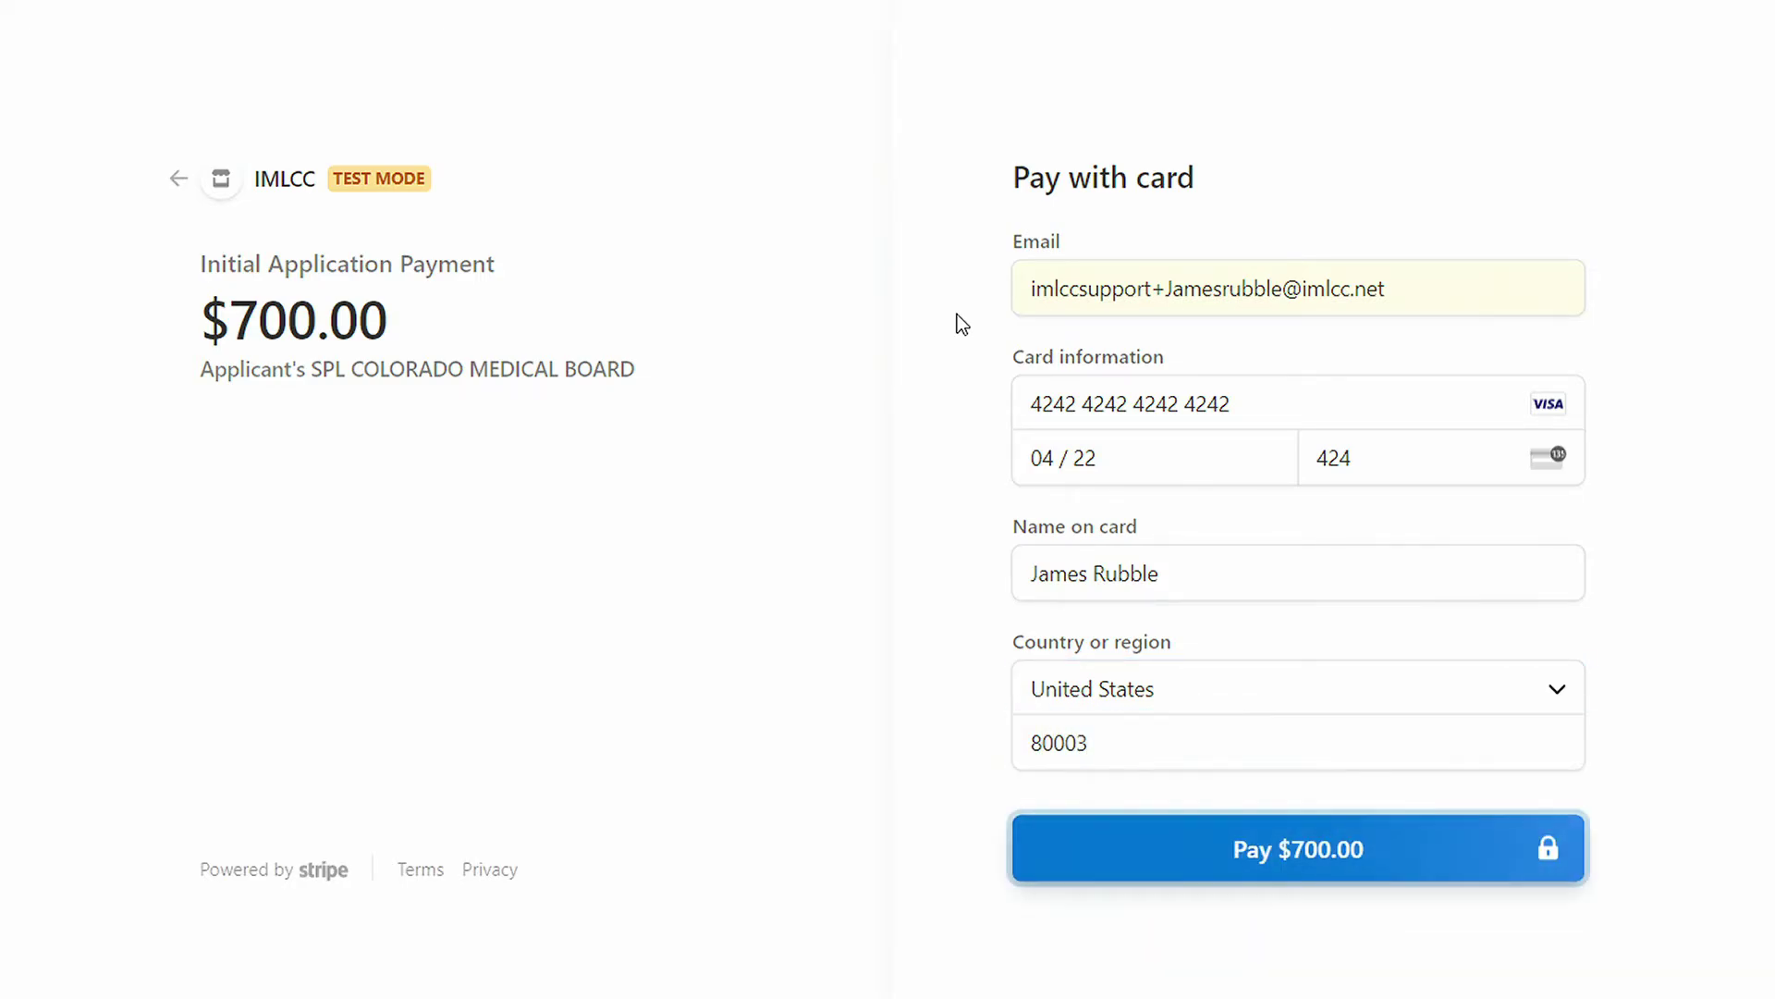
left_click(1294, 847)
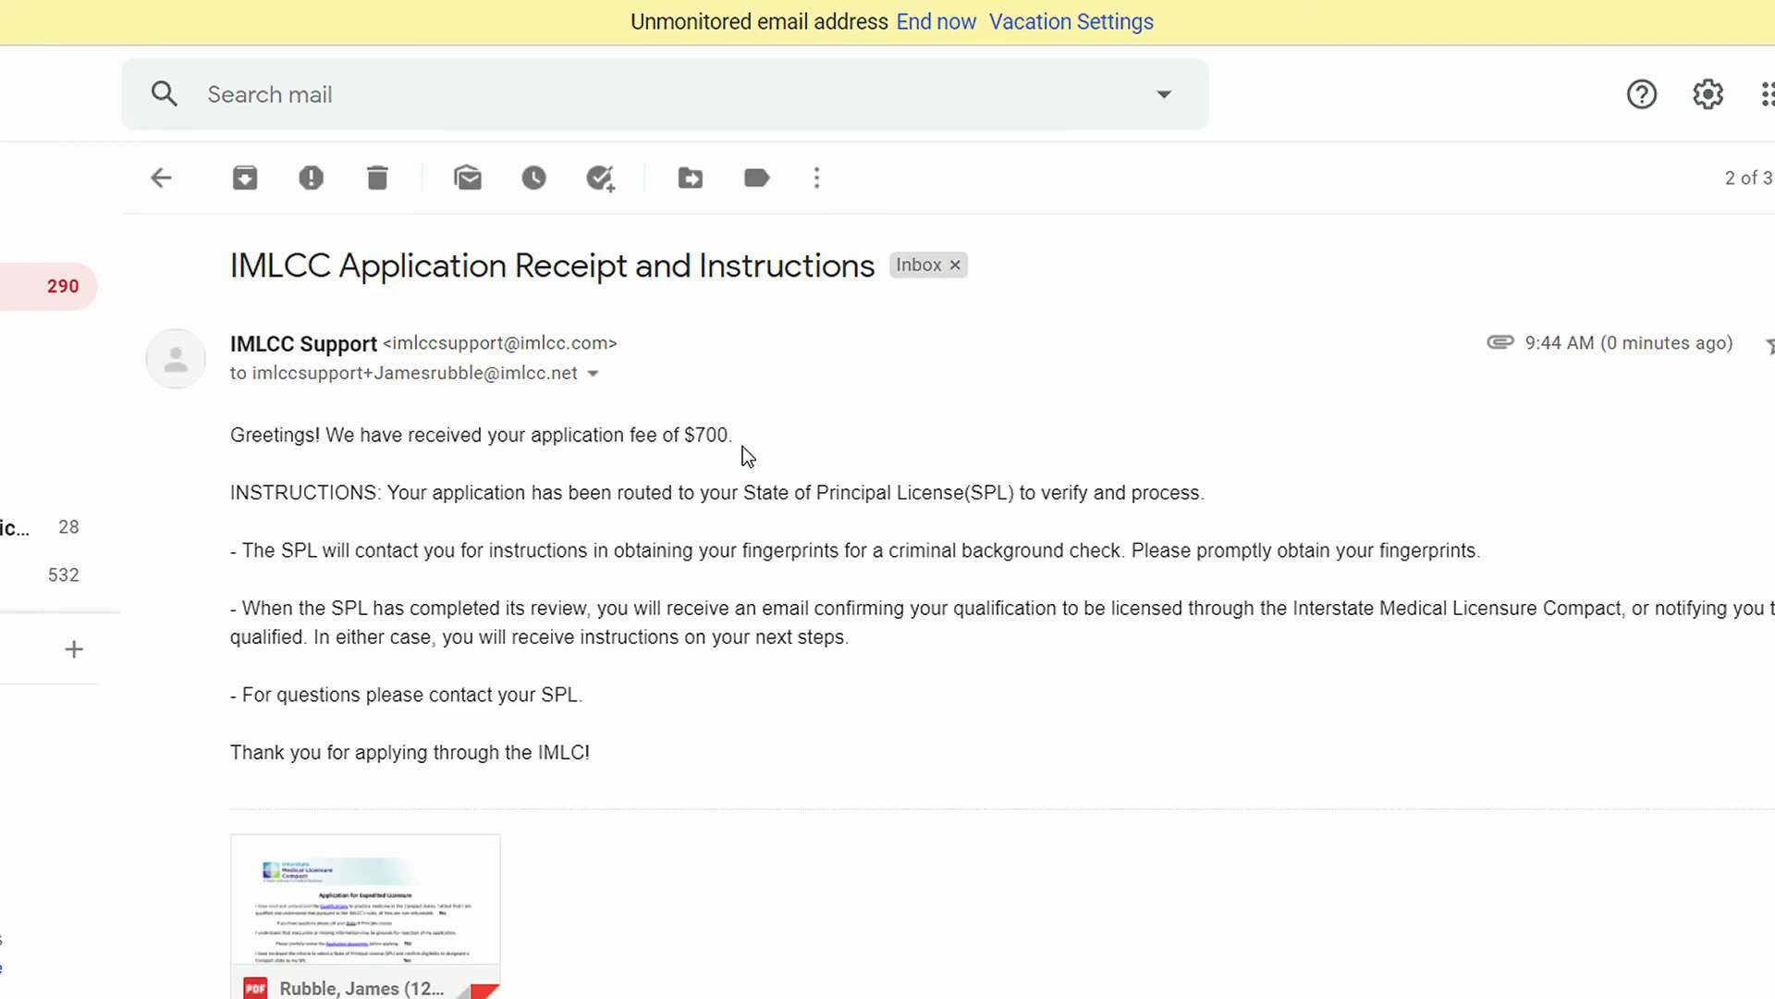
Step: Preview the attached application PDF and scroll to the Physician's Core Data Sheet
left_click(442, 889)
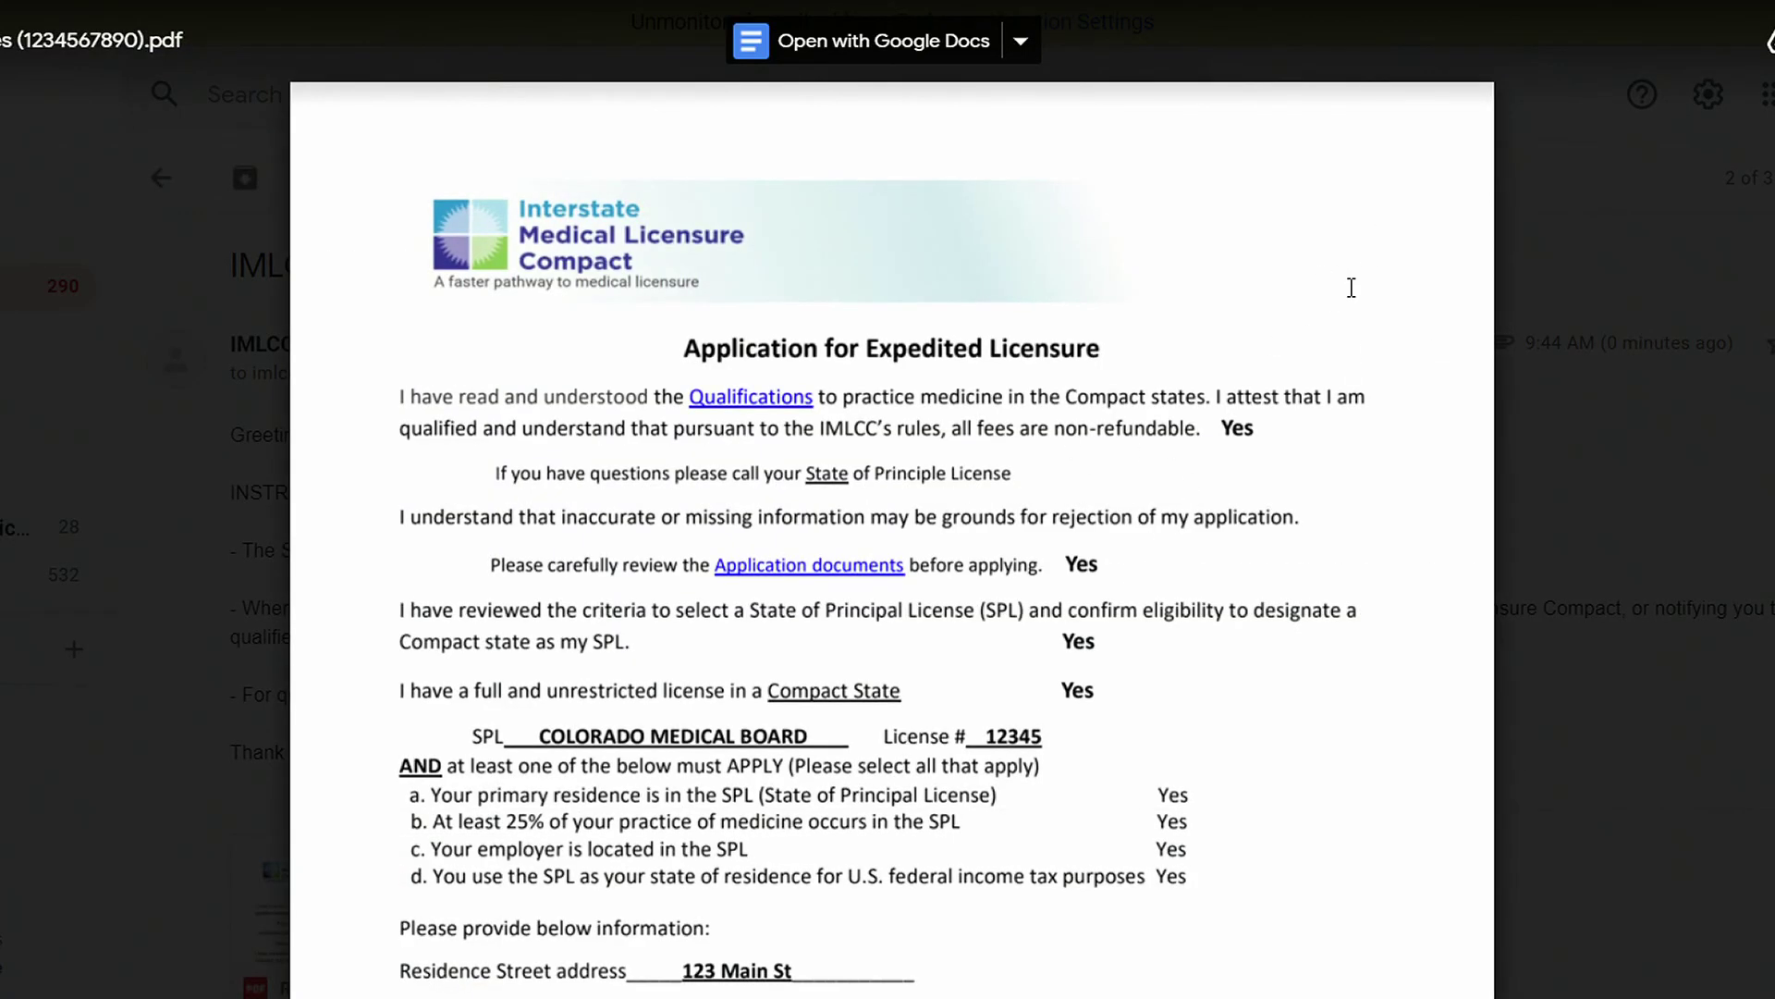
scroll(1350, 342, "down", 3)
scroll(1324, 341, "down", 10)
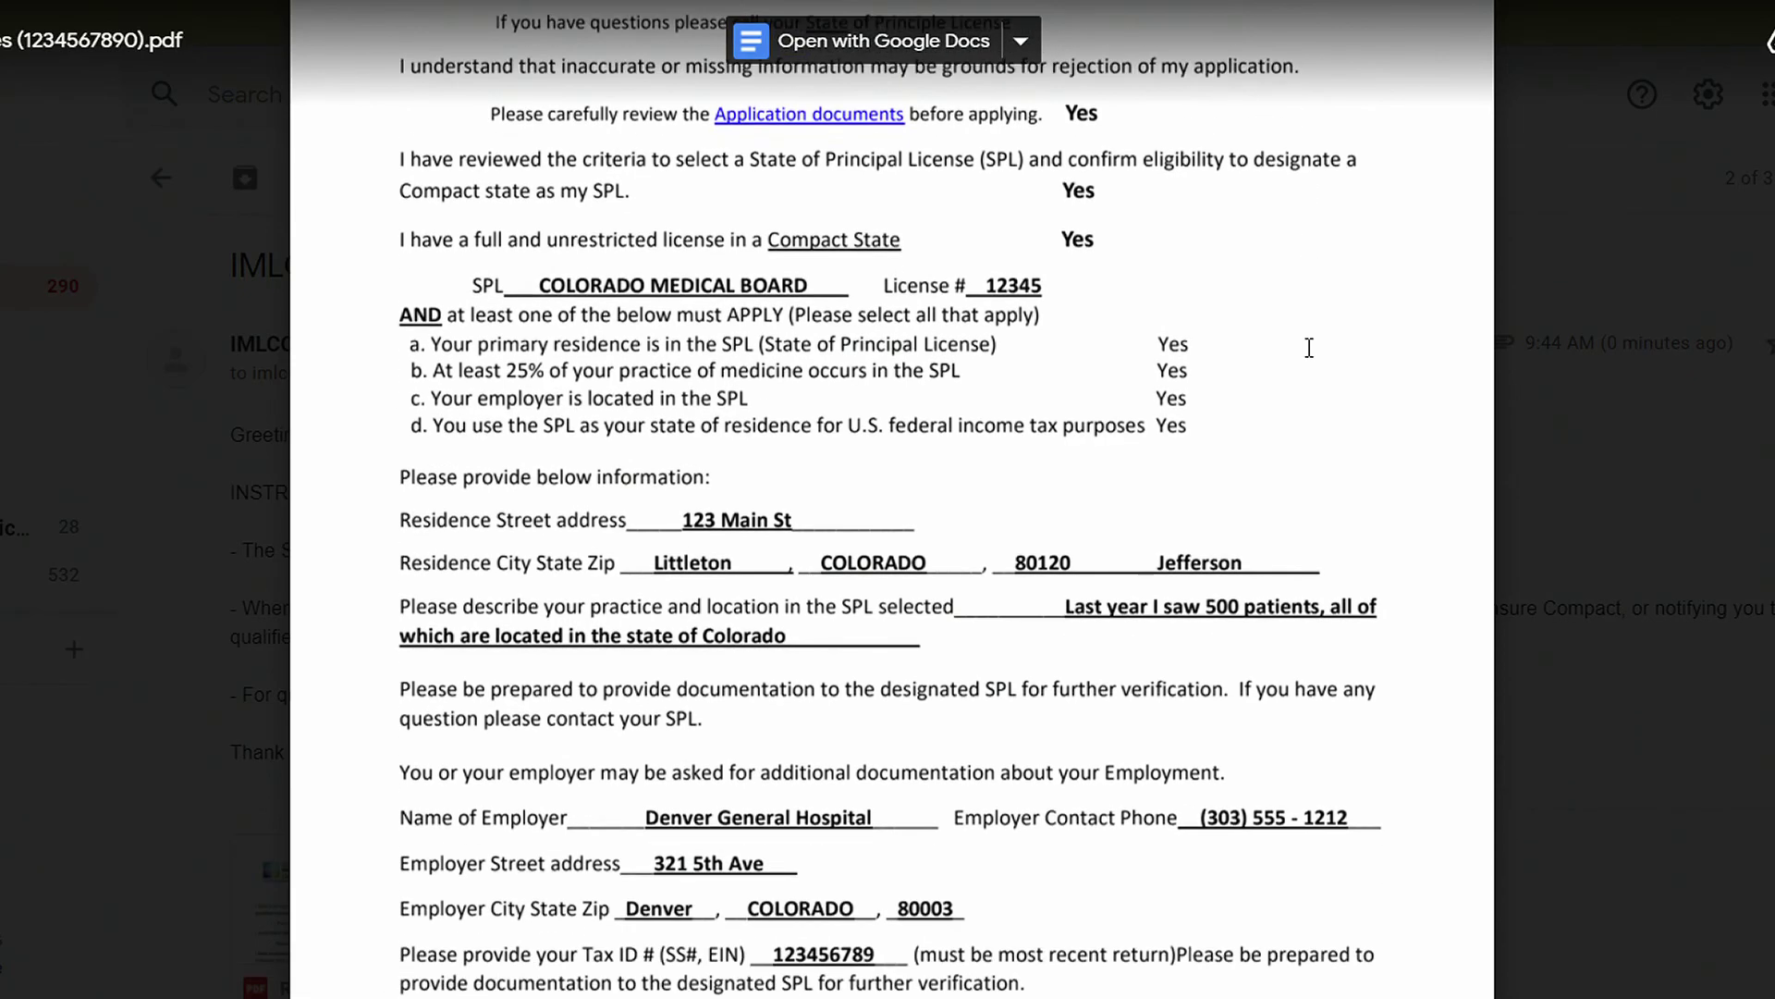
scroll(1290, 347, "down", 14)
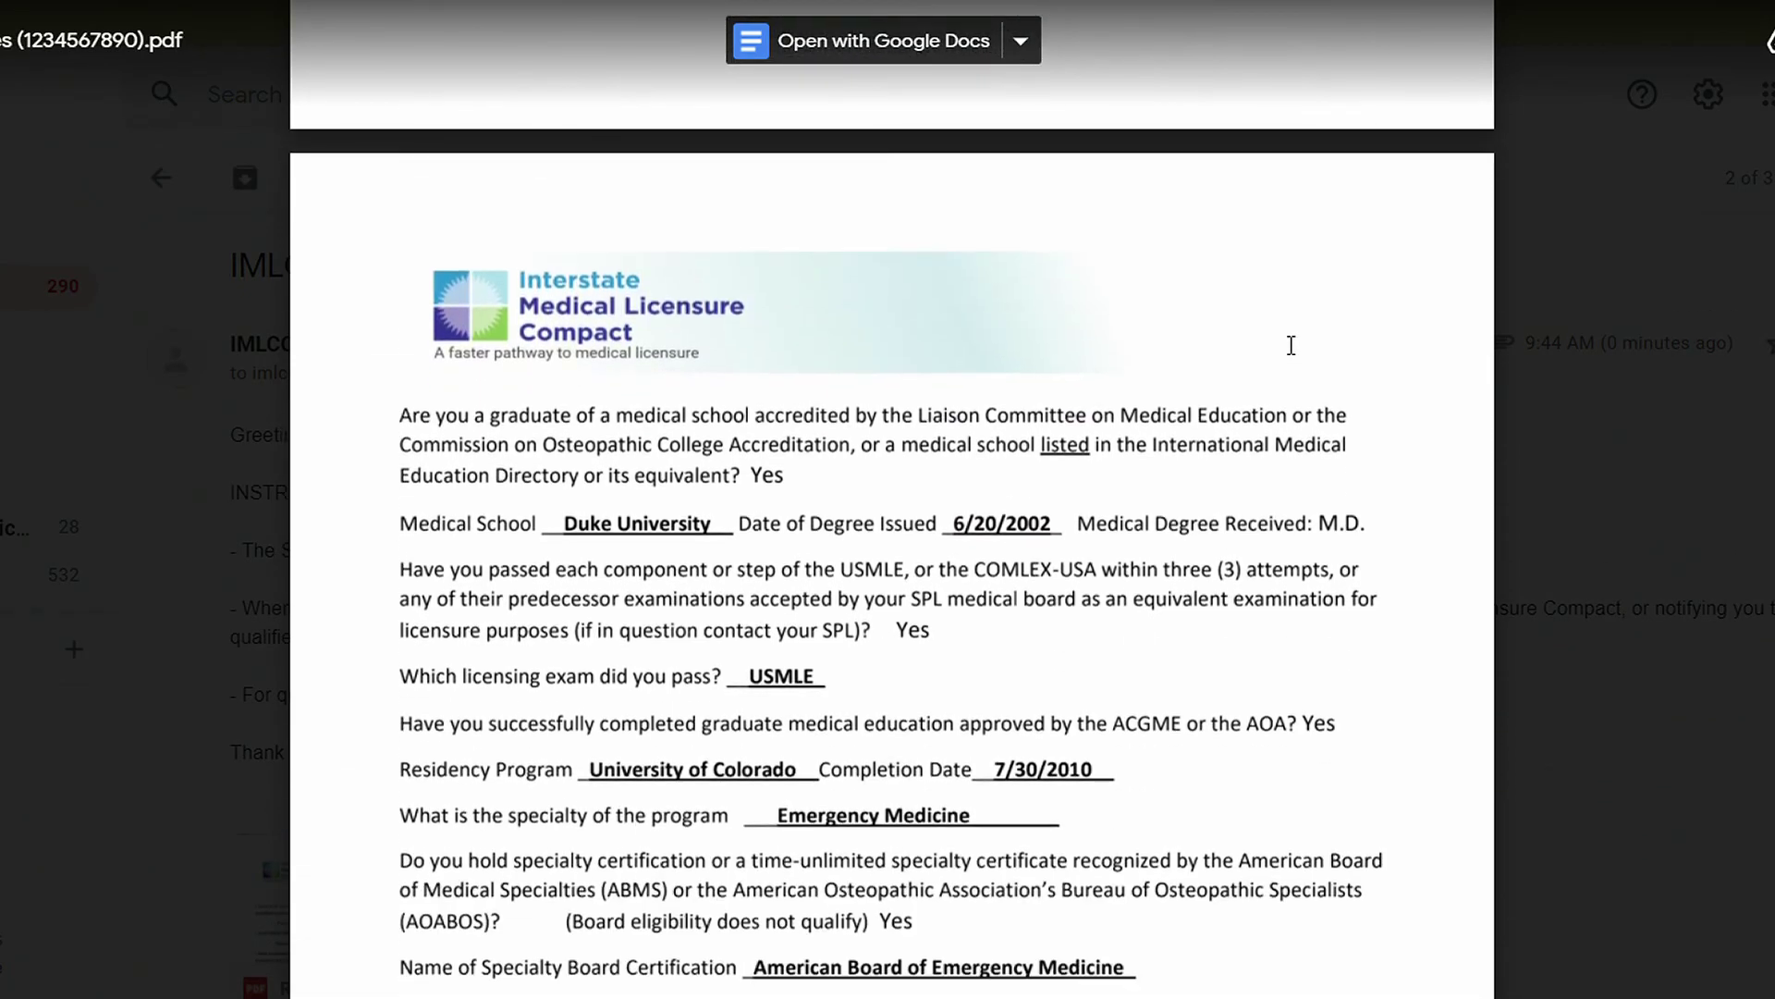
scroll(1287, 345, "down", 7)
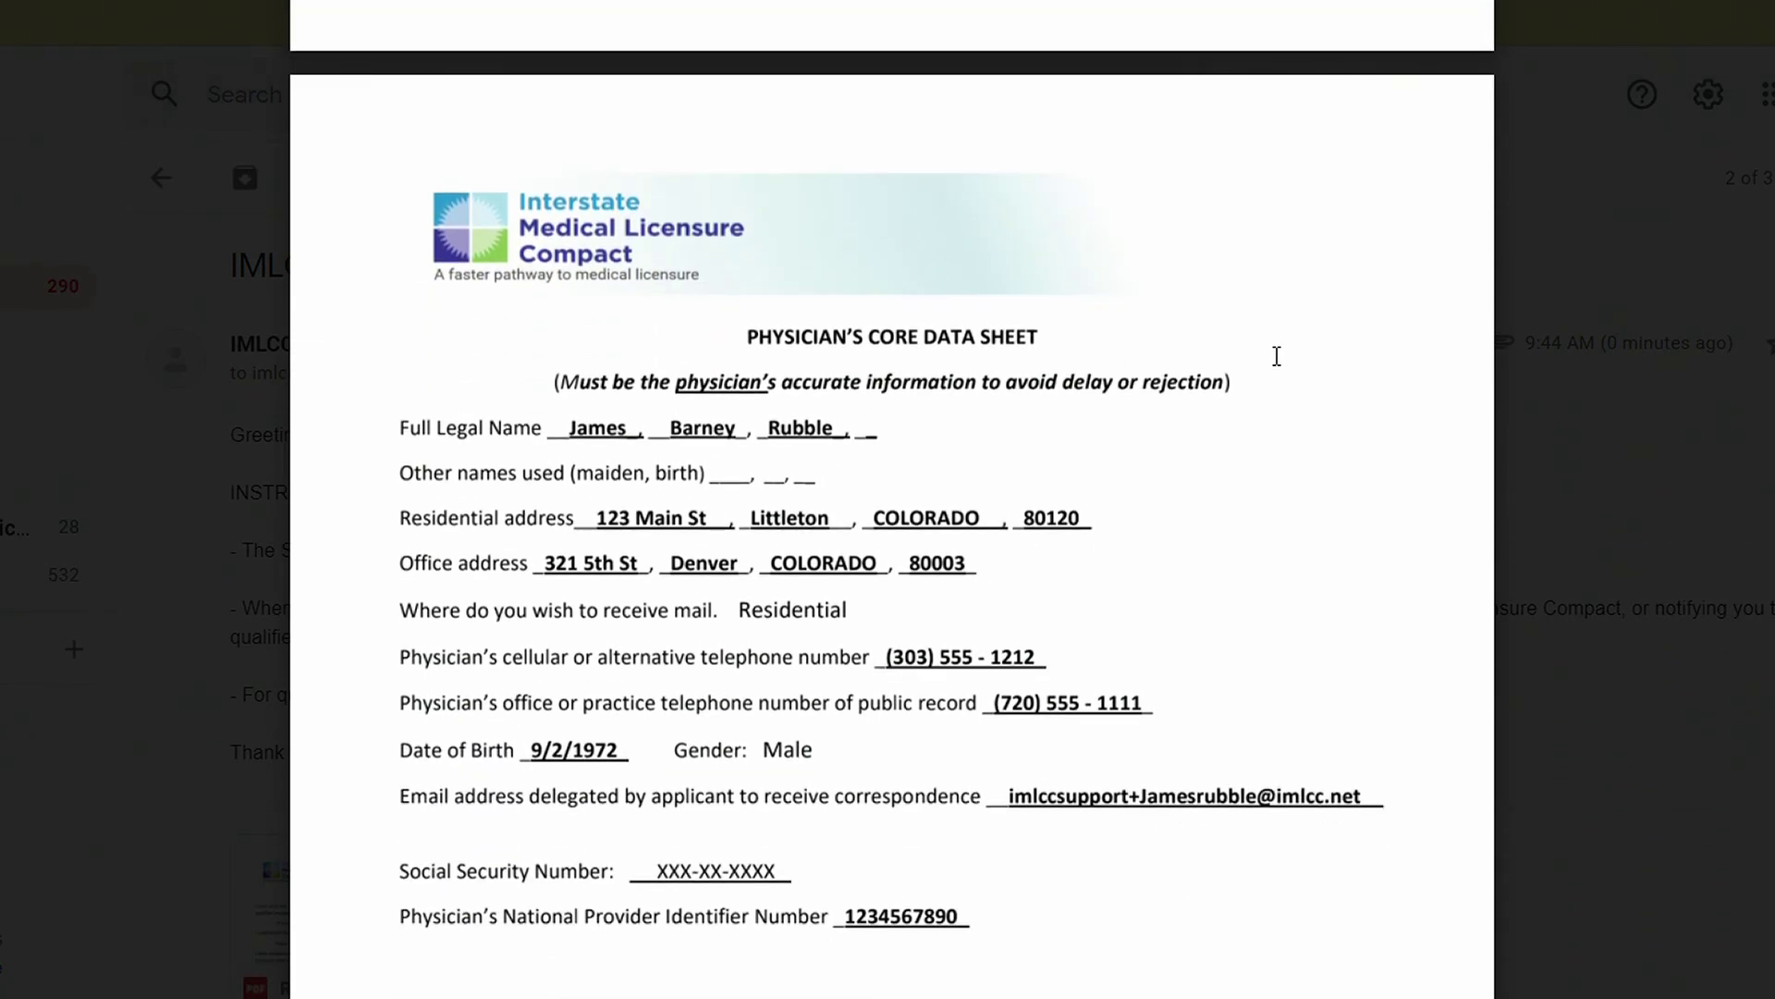
scroll(1296, 412, "down", 4)
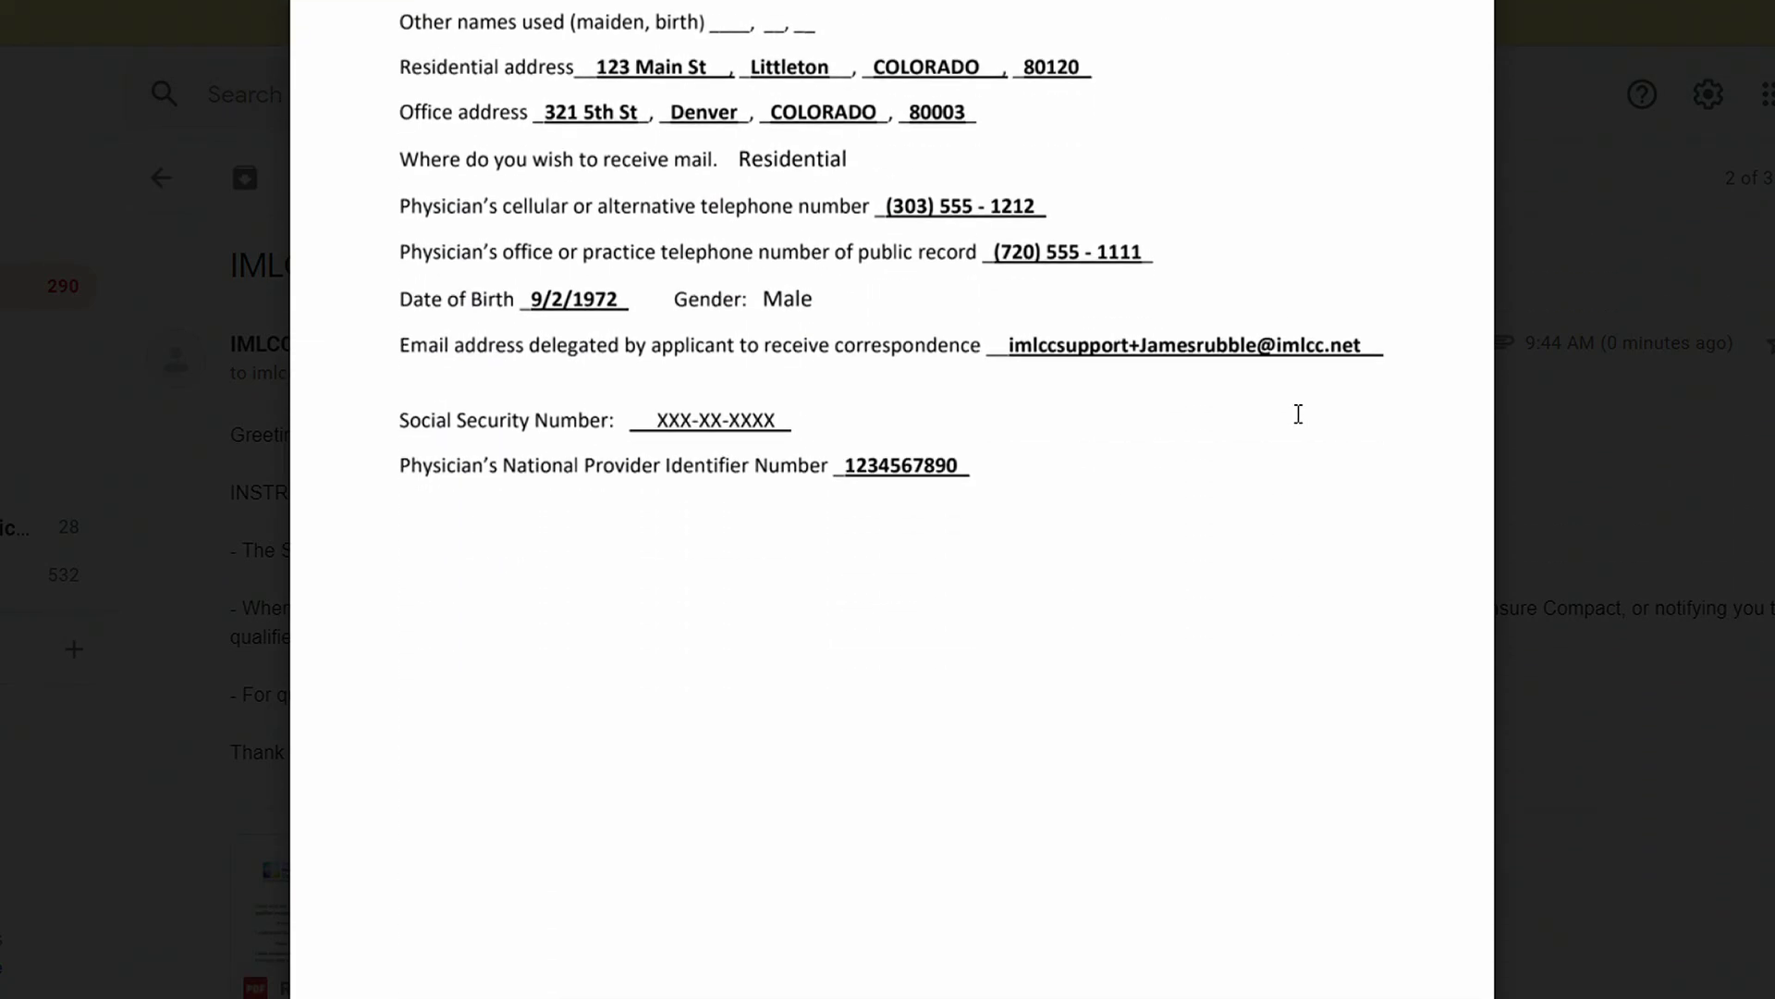